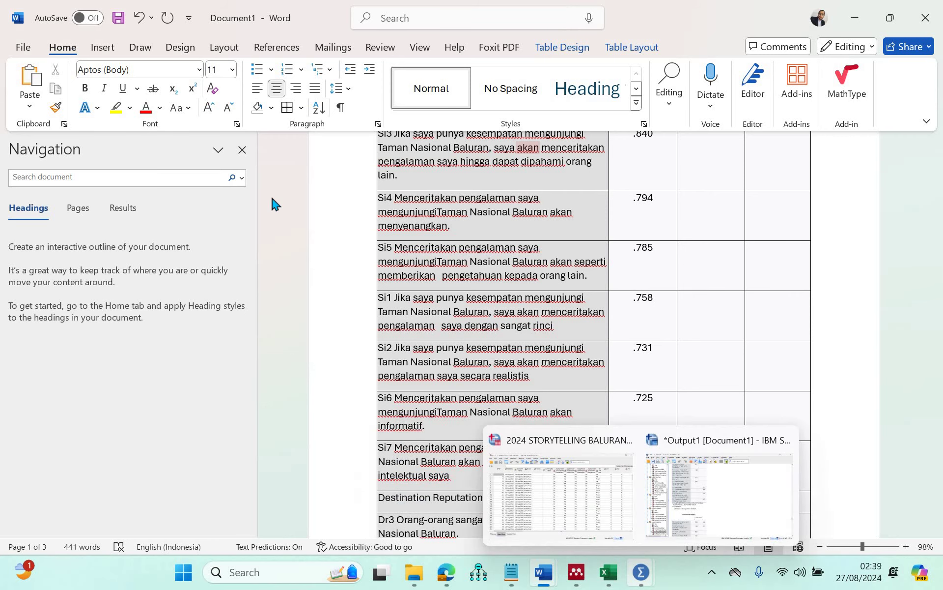
Step: Switch to the SPSS output viewer and display the Communalities table of the Si1–Si7 factor analysis
key(alt+Tab)
click(223, 45)
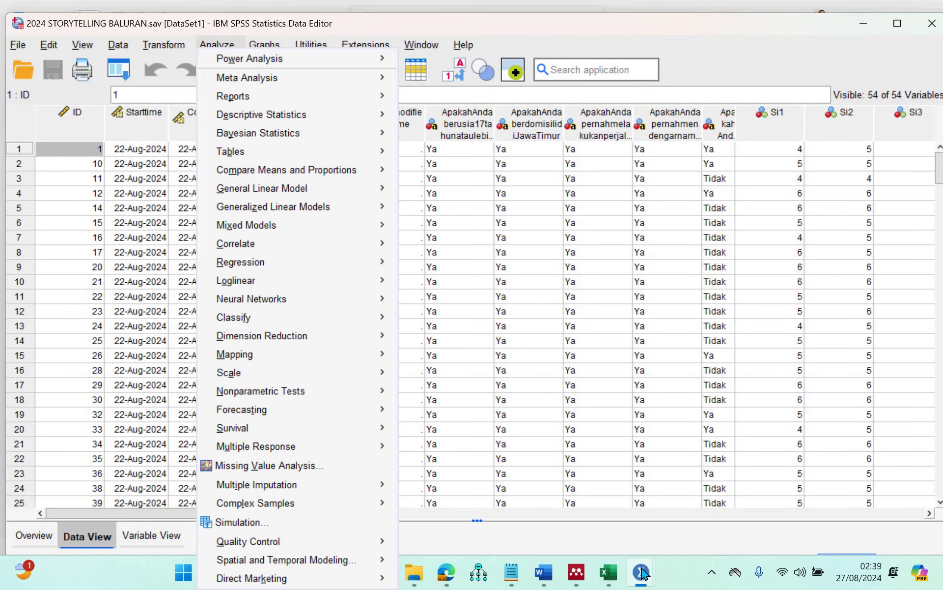
click(642, 571)
click(700, 525)
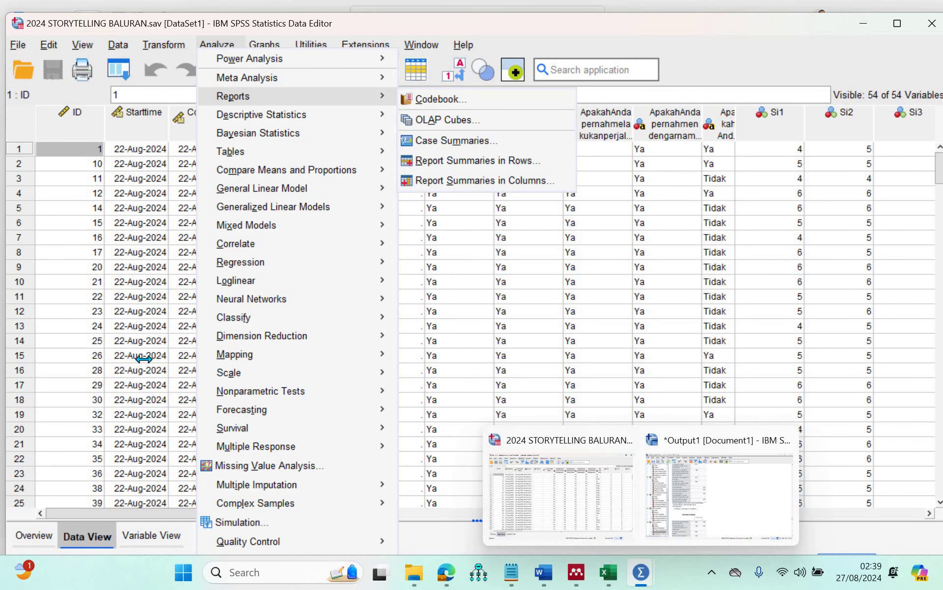
scroll(112, 260, up, 6)
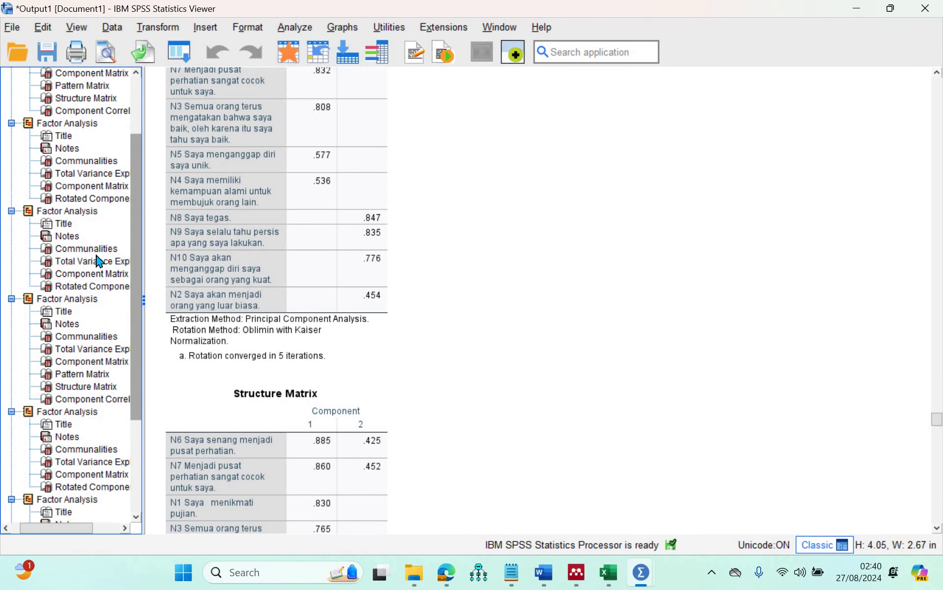
click(116, 252)
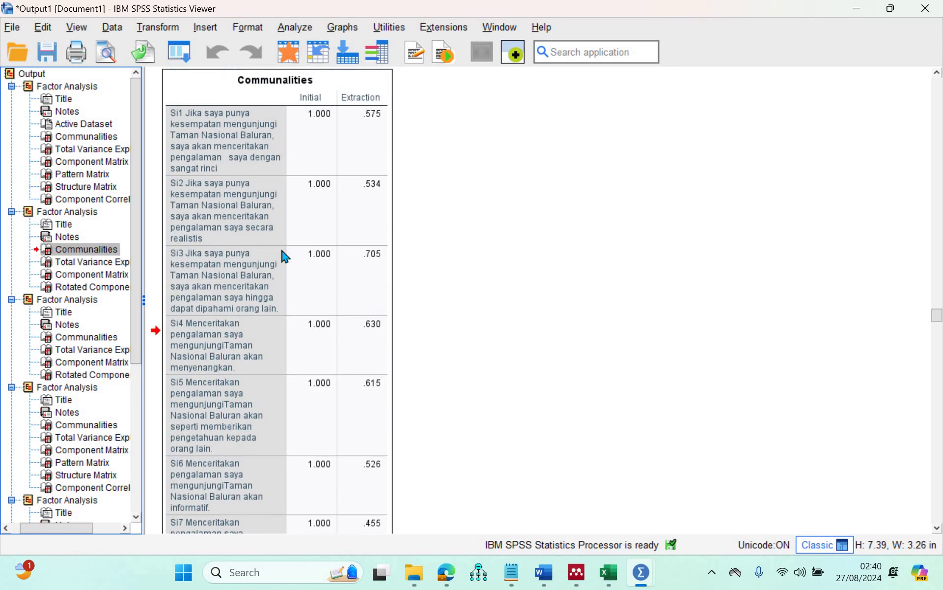
scroll(275, 245, down, 3)
scroll(259, 236, up, 3)
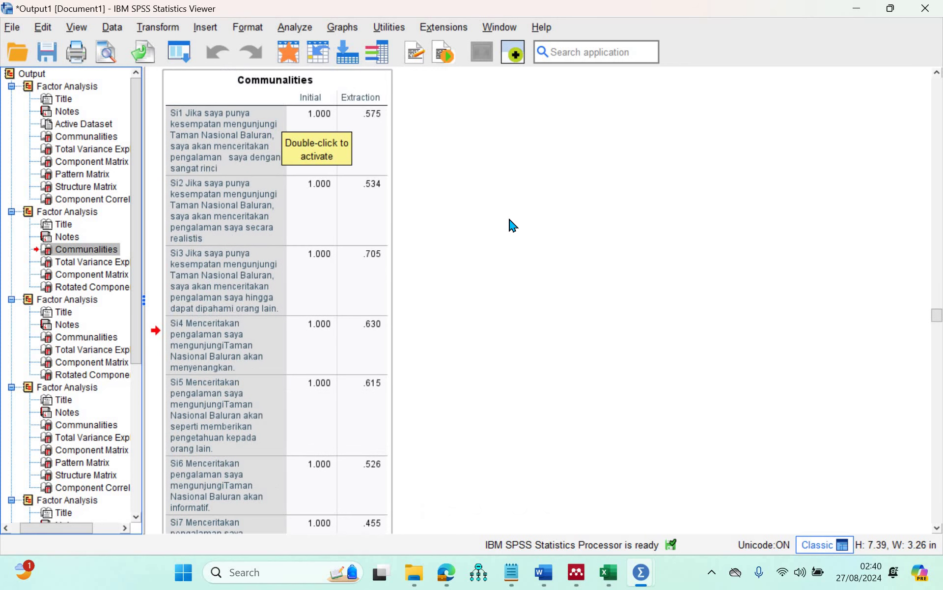
Step: Copy the Communalities table for items Si1 to Si7 from the SPSS output
right_click(258, 228)
click(377, 479)
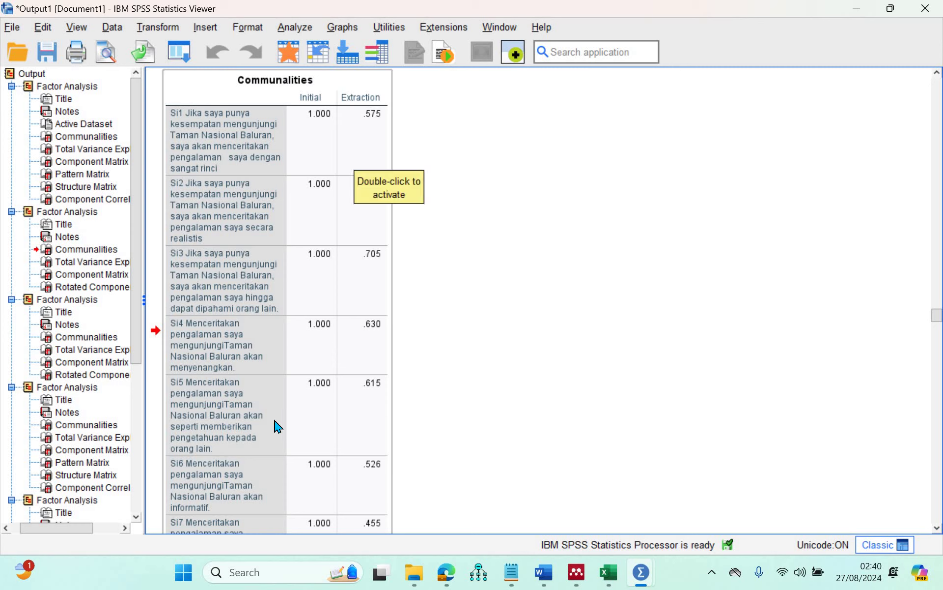
scroll(215, 472, down, 2)
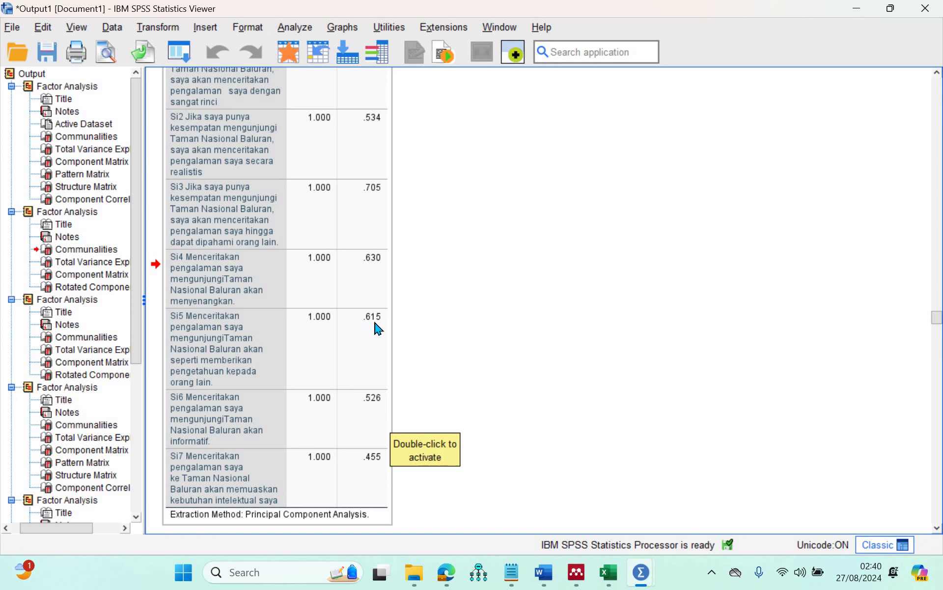
right_click(250, 186)
click(285, 235)
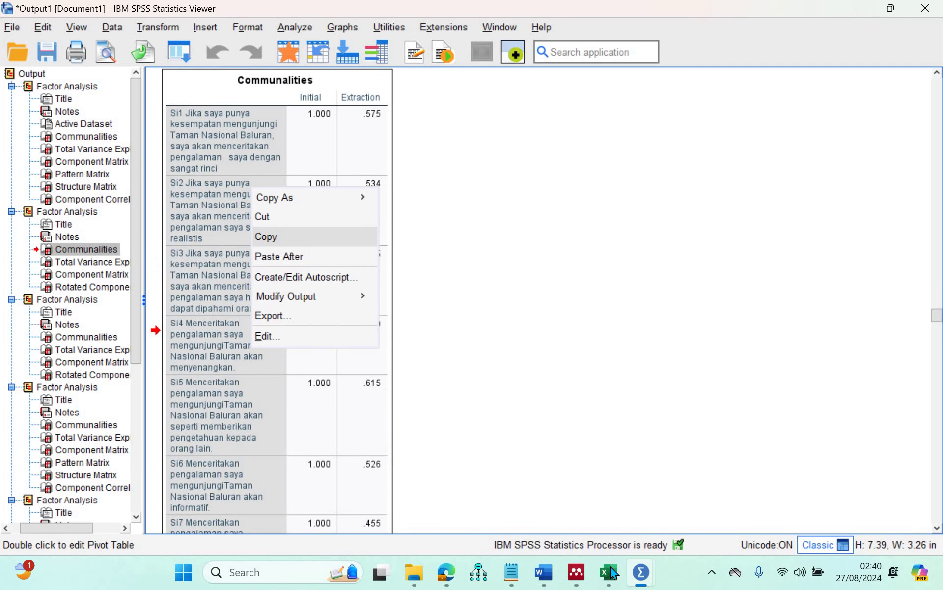
Step: Switch to Sheet2 of the Excel workbook, widen column A and paste the copied Communalities table at A1
click(608, 572)
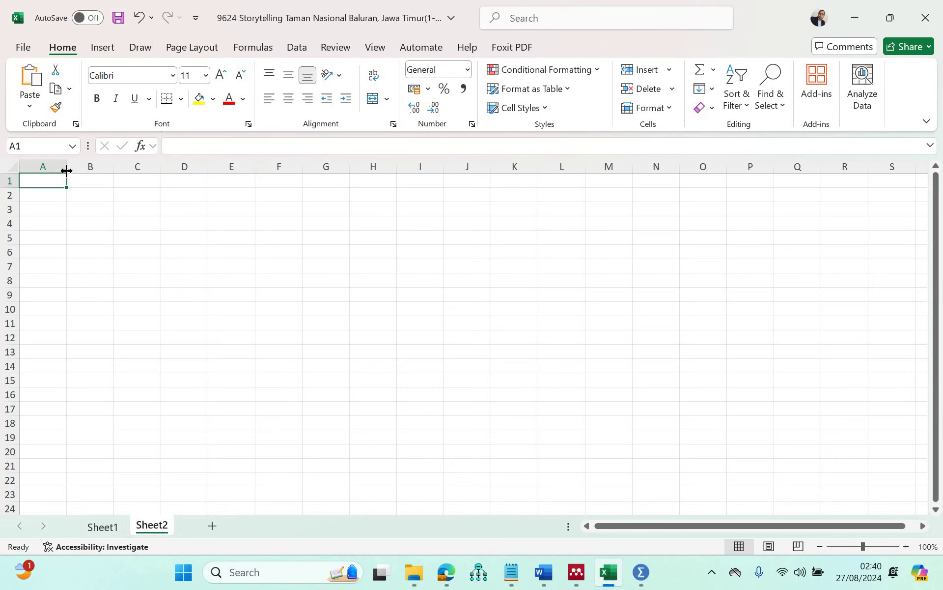
drag(67, 168, 301, 168)
drag(109, 194, 212, 196)
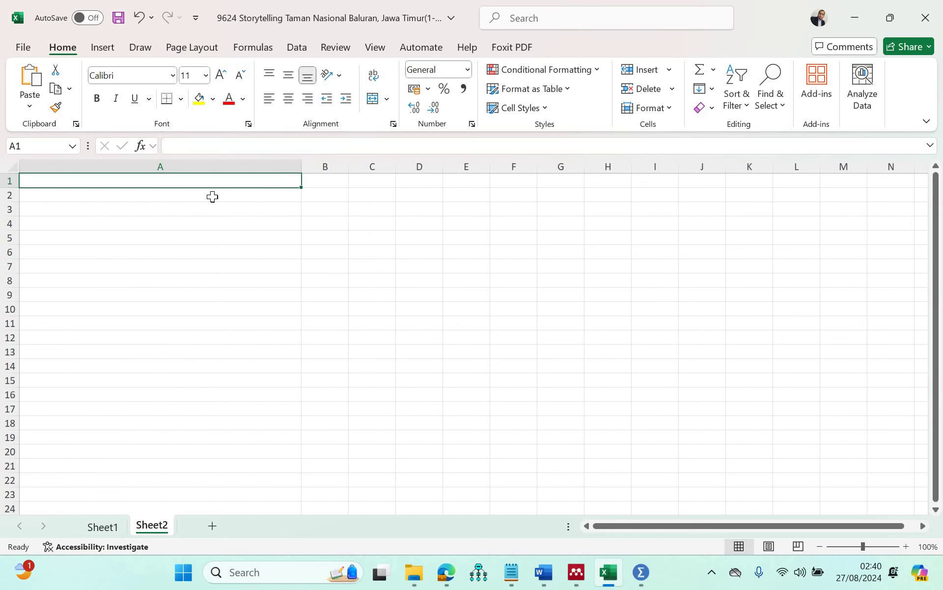
key(ctrl+v)
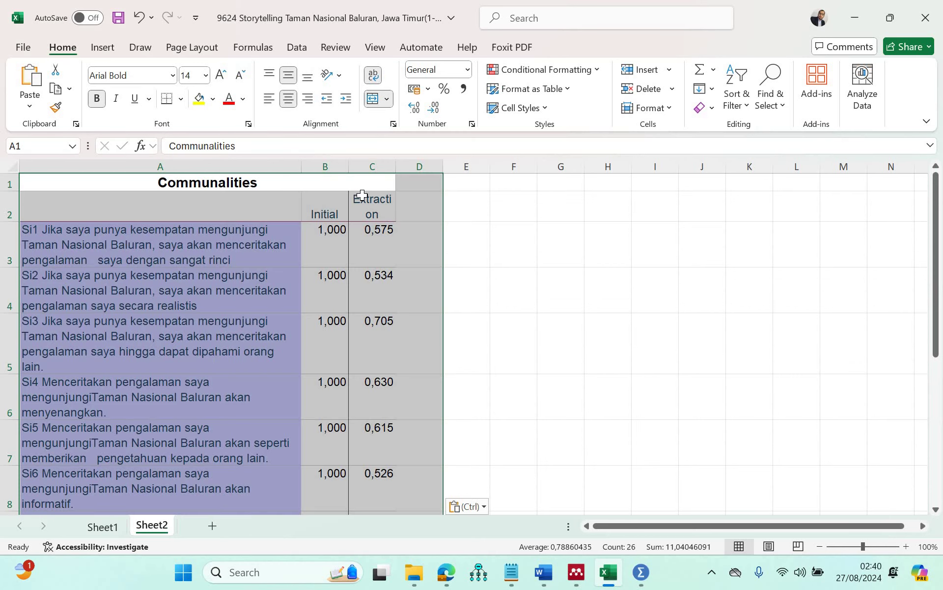
Step: Unmerge the Extraction Method row at A10:C10 and sum the extraction values C3:C9 in cell C10
scroll(364, 194, down, 1)
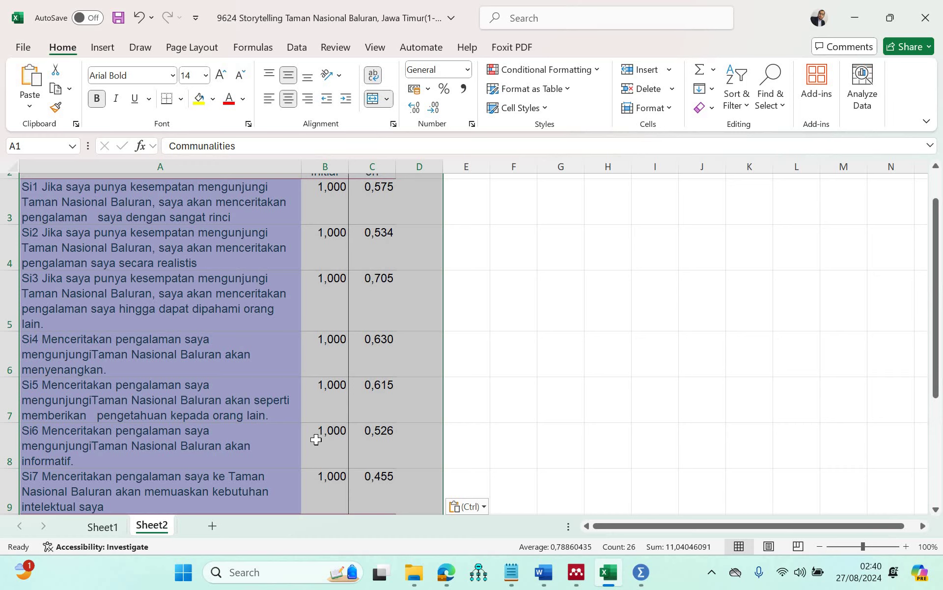
scroll(372, 316, down, 2)
click(344, 436)
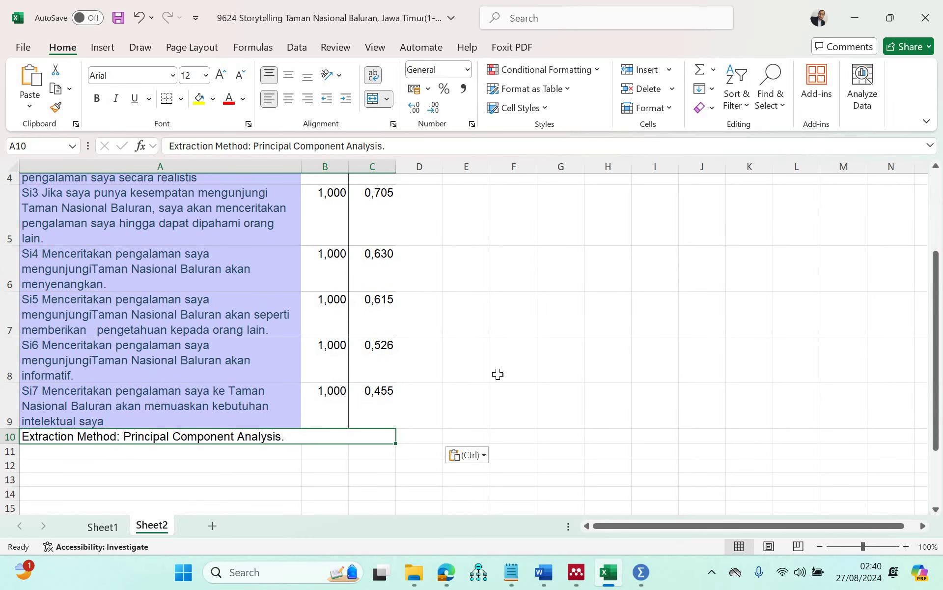
scroll(498, 371, up, 3)
drag(380, 240, 421, 464)
key(alt+equal)
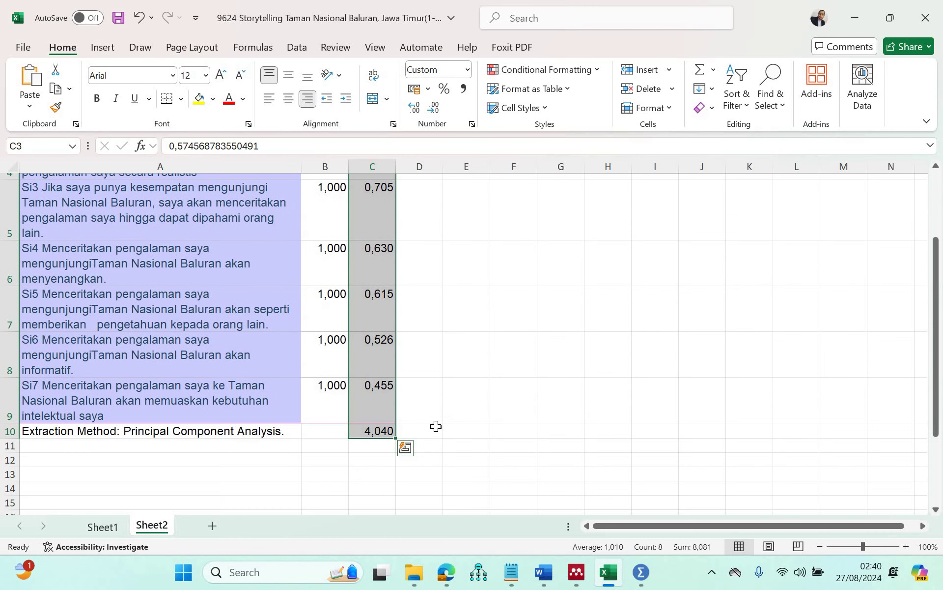
Step: Enter the formula =C10/7 in cell D10 to average the Si extraction values
click(415, 427)
text(=)
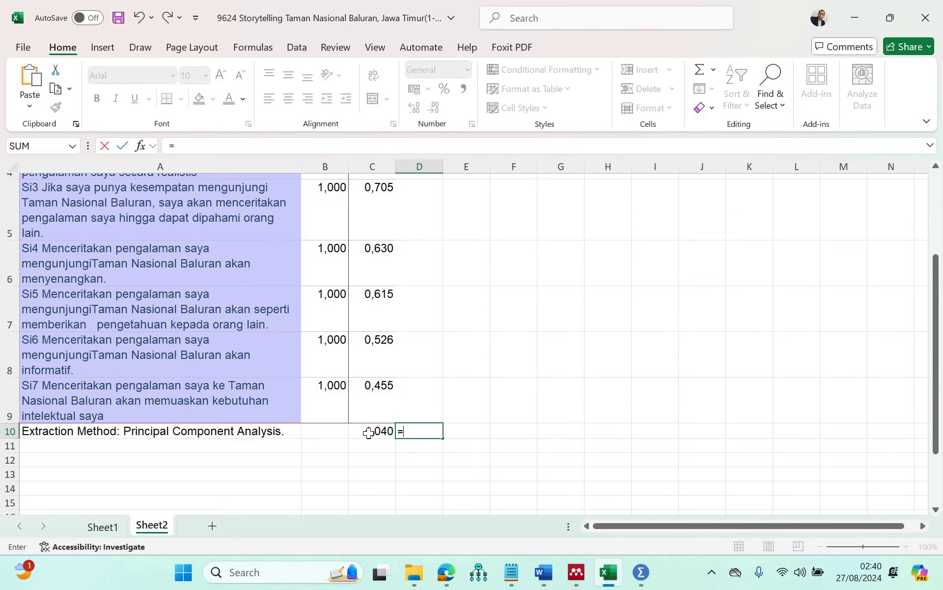
click(370, 430)
text(/)
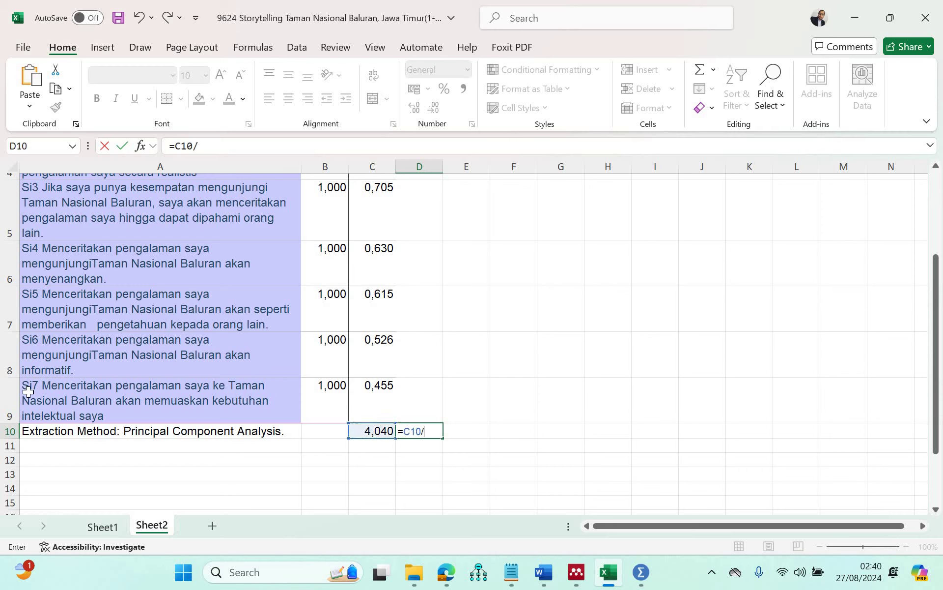
text(7)
key(Return)
Step: Reduce the average in cell D10 to three decimal places
key(Up)
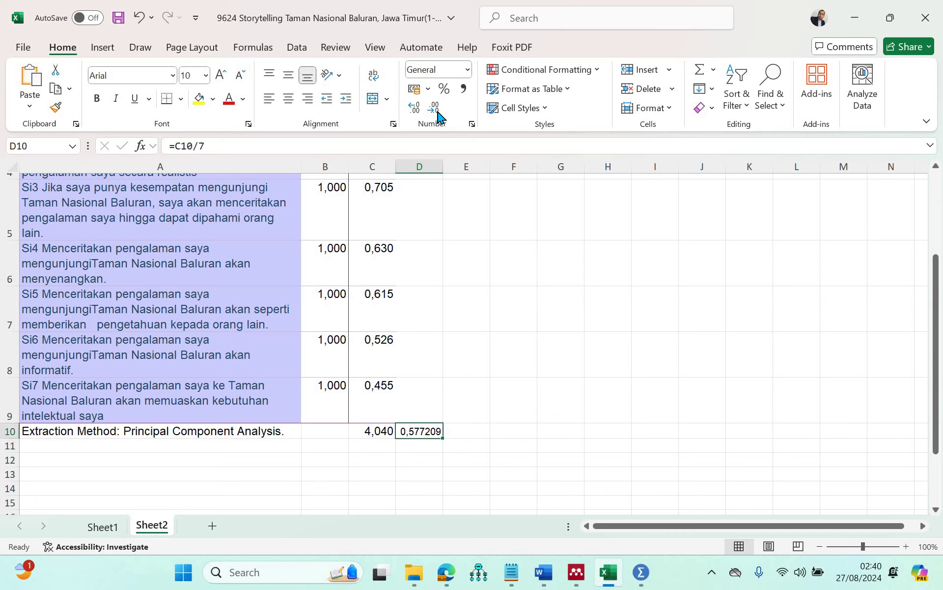
click(435, 108)
click(435, 108)
click(434, 109)
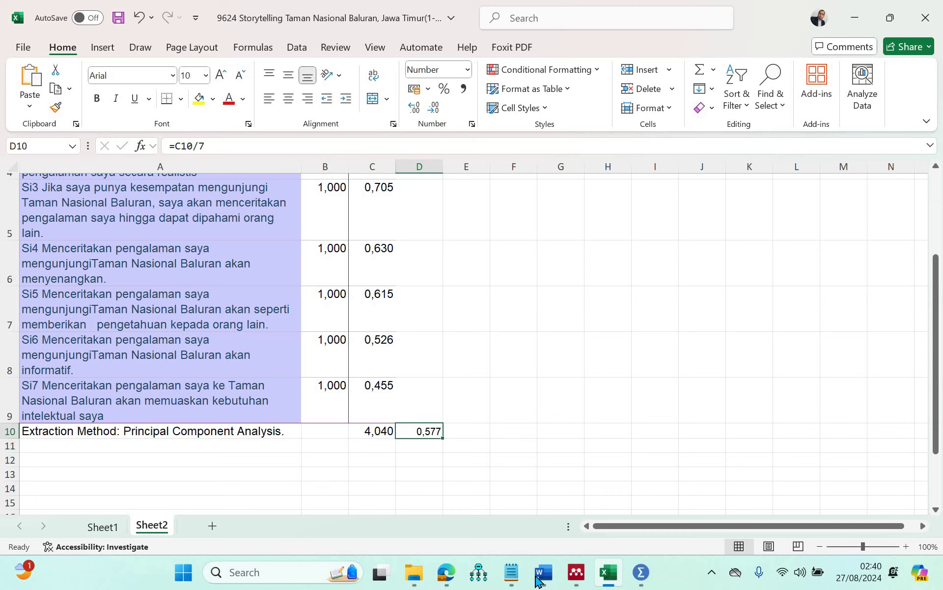
Step: Switch to the Word document Document1 and enter 0.577 in the AVE column of the blank row above Si3
mouse_move(544, 572)
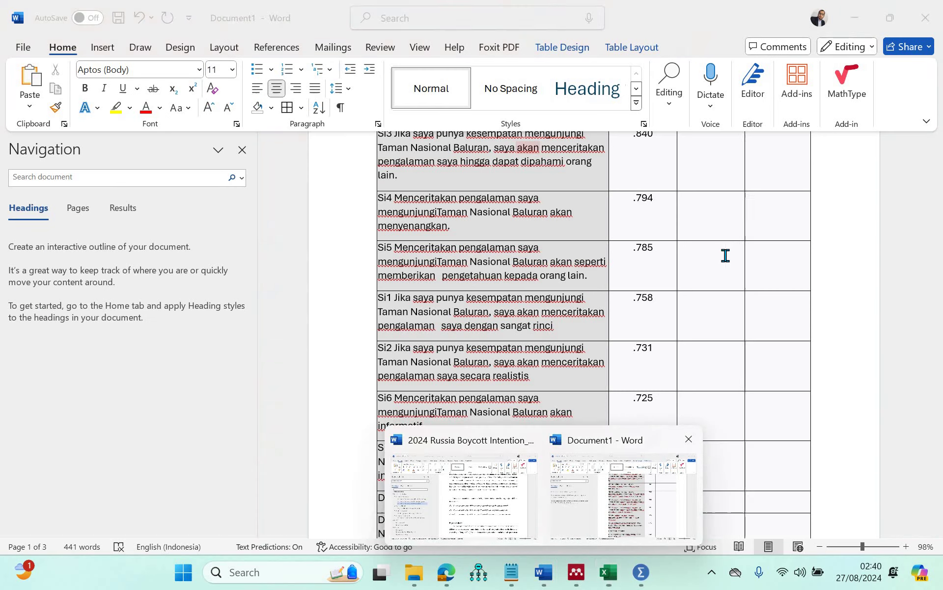
click(674, 517)
scroll(726, 219, up, 3)
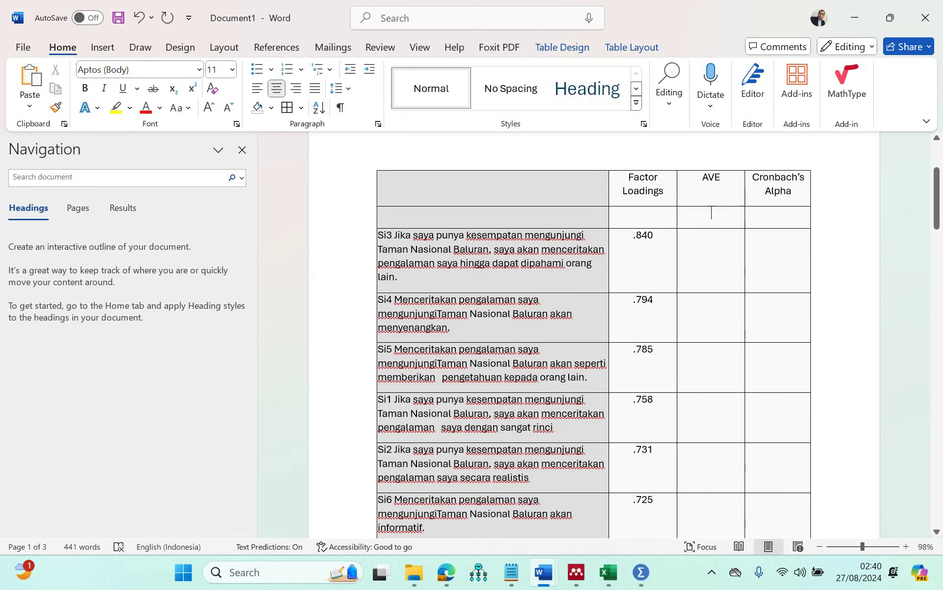
click(711, 212)
text(0.5)
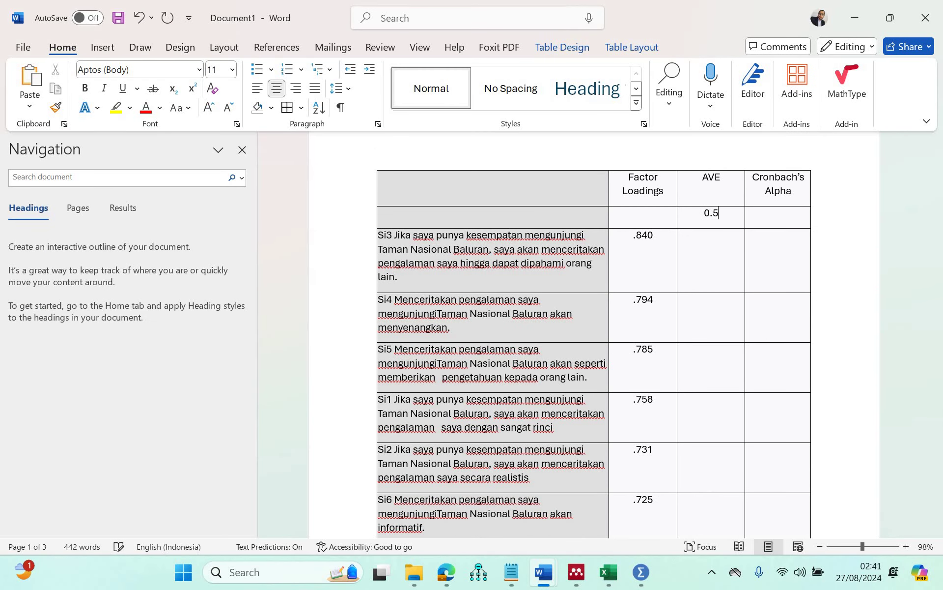
text(77)
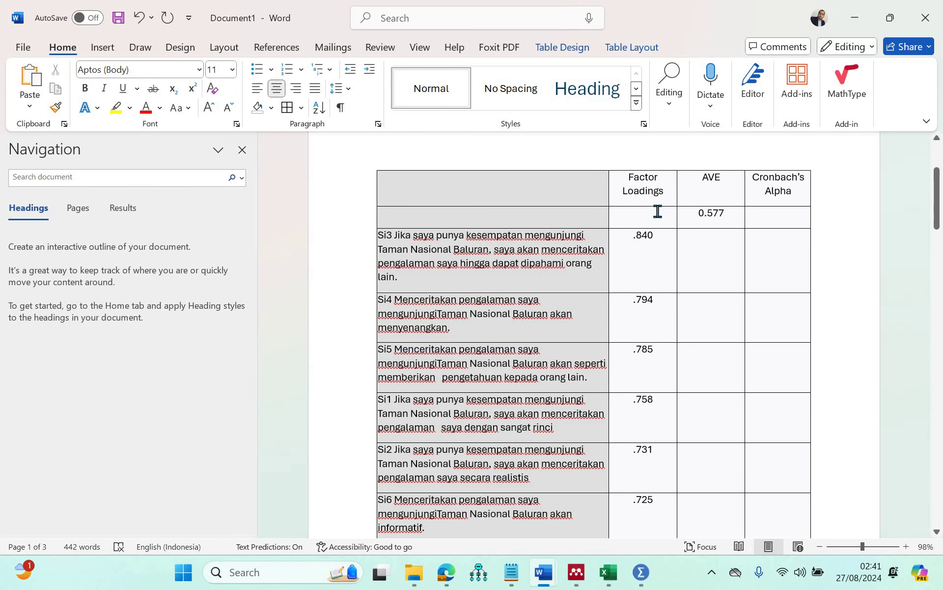
scroll(664, 459, down, 5)
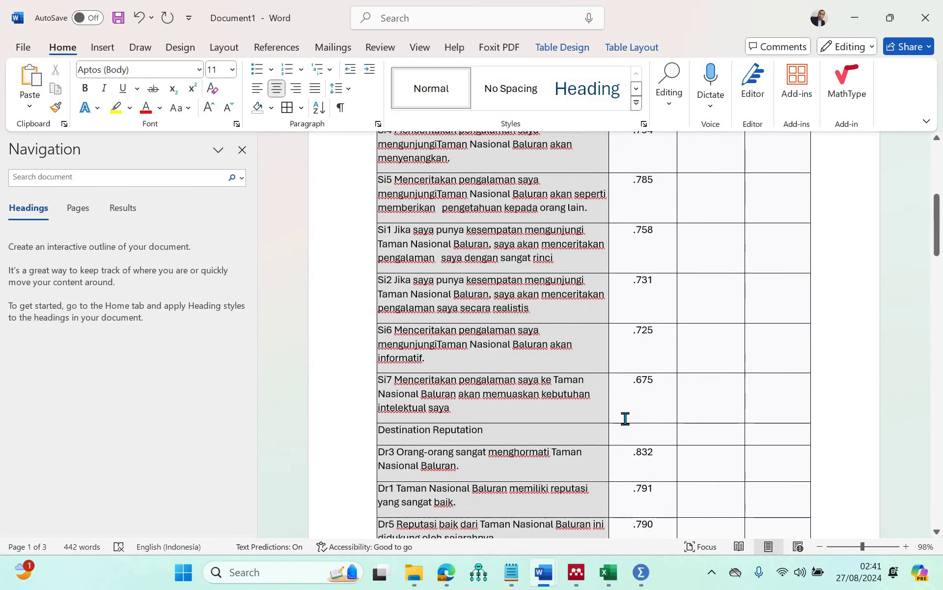
scroll(631, 402, up, 5)
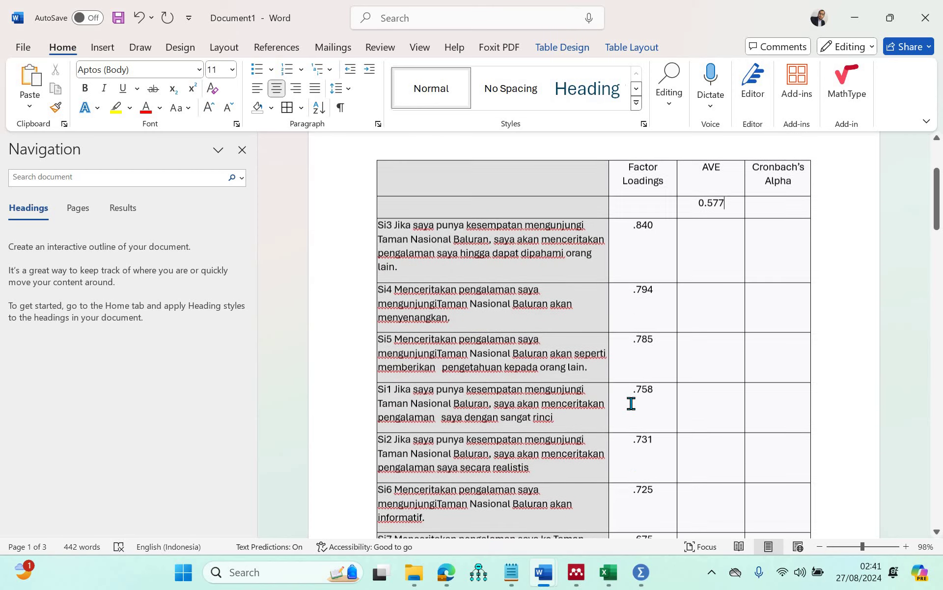
scroll(677, 359, down, 1)
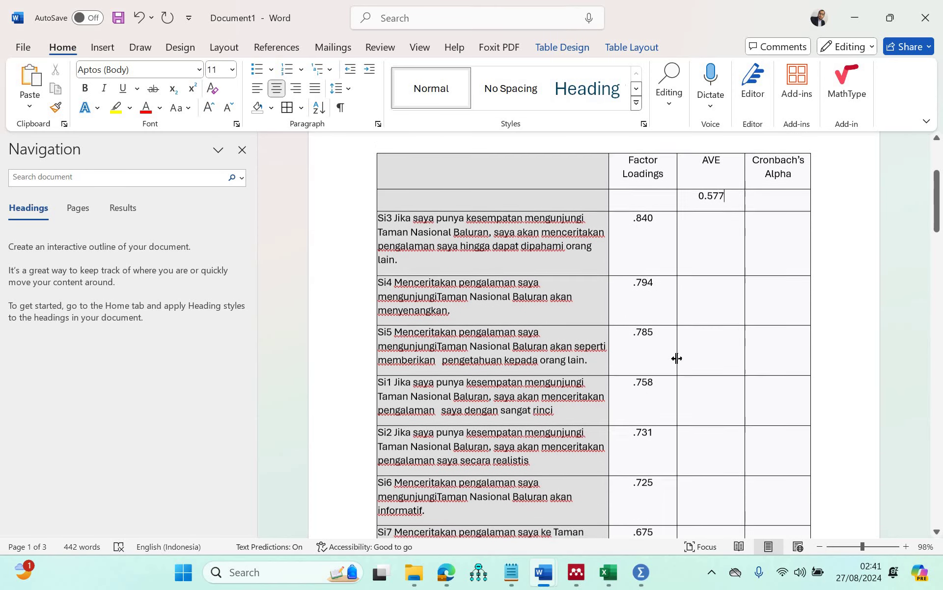
scroll(677, 358, down, 2)
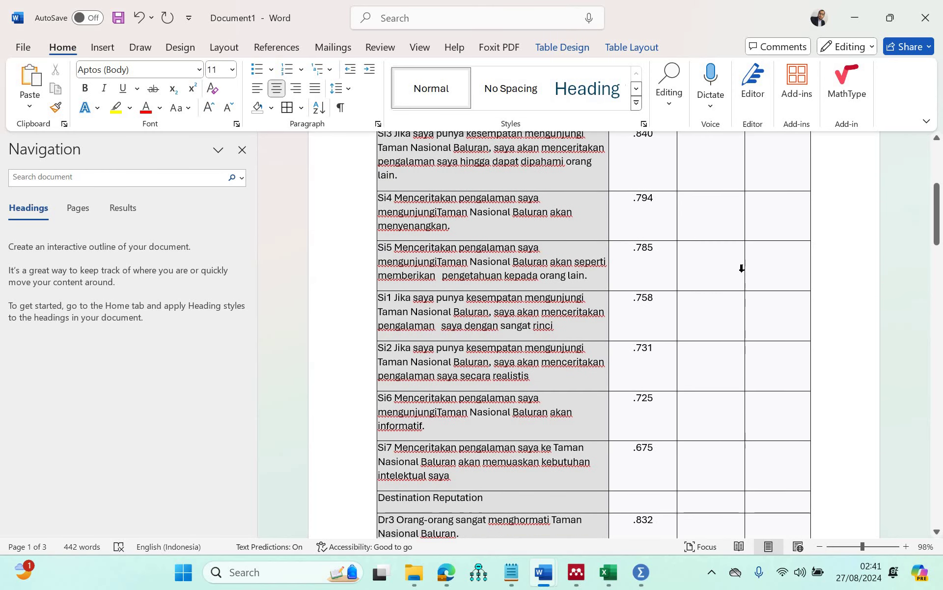
scroll(718, 288, up, 4)
scroll(726, 284, up, 1)
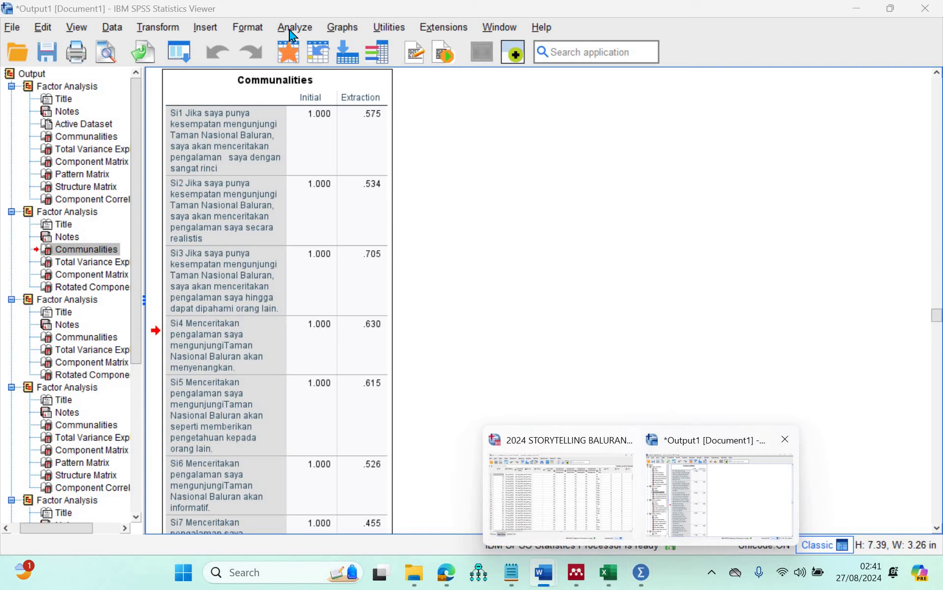
Step: Copy the Dr1–Dr5 Communalities table from the SPSS output and paste it at A12 of Sheet2 in Excel
click(289, 29)
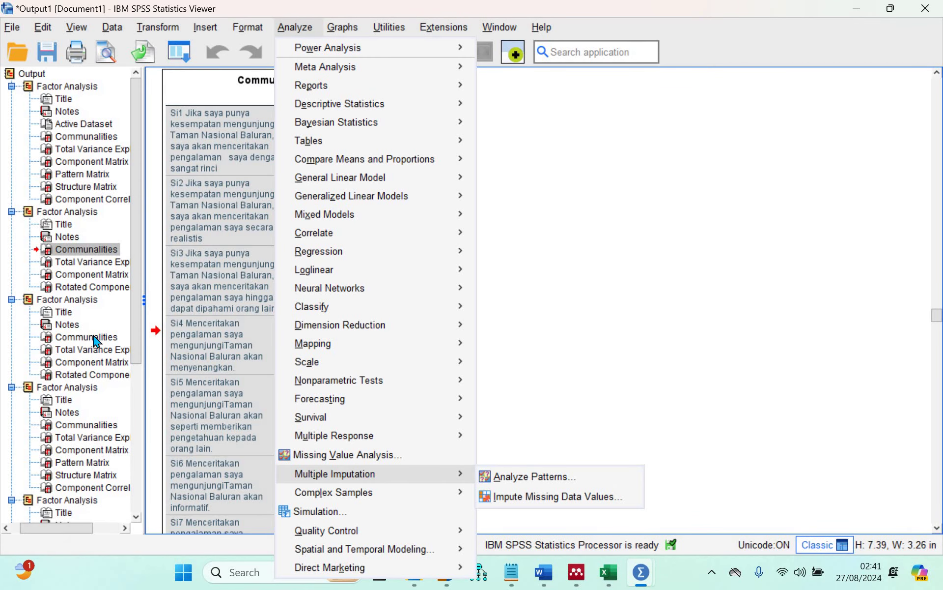
click(93, 337)
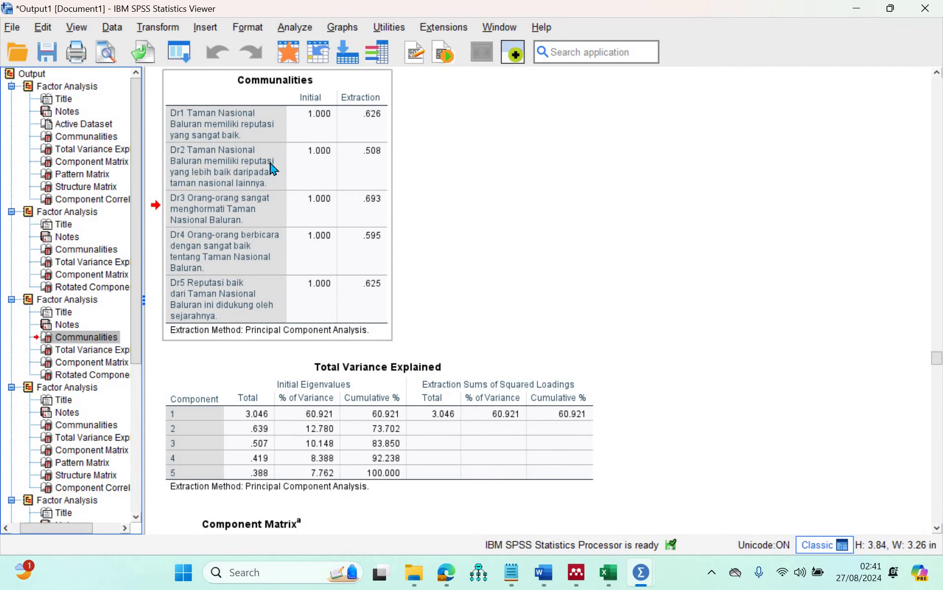
right_click(232, 129)
click(270, 177)
click(605, 583)
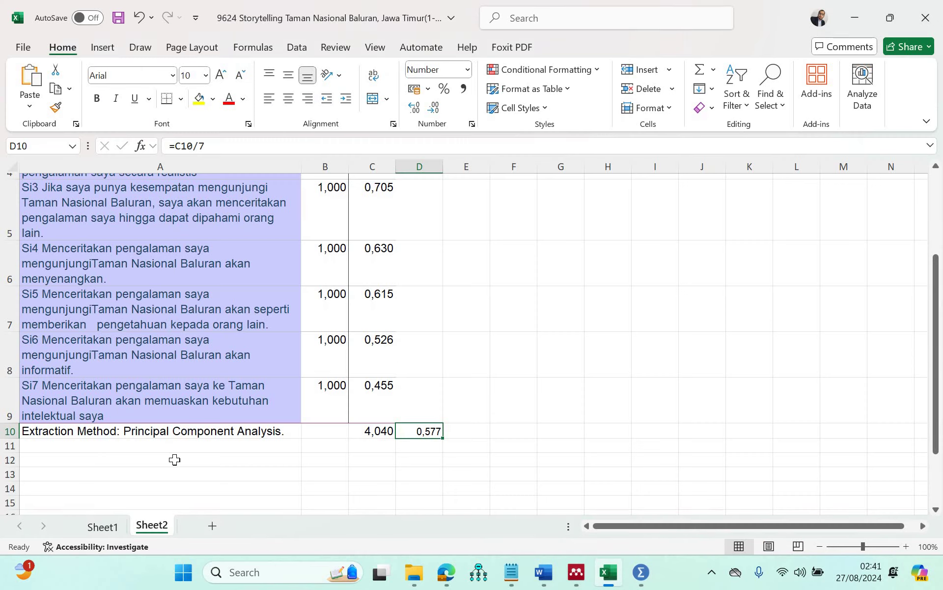
click(178, 458)
key(ctrl+v)
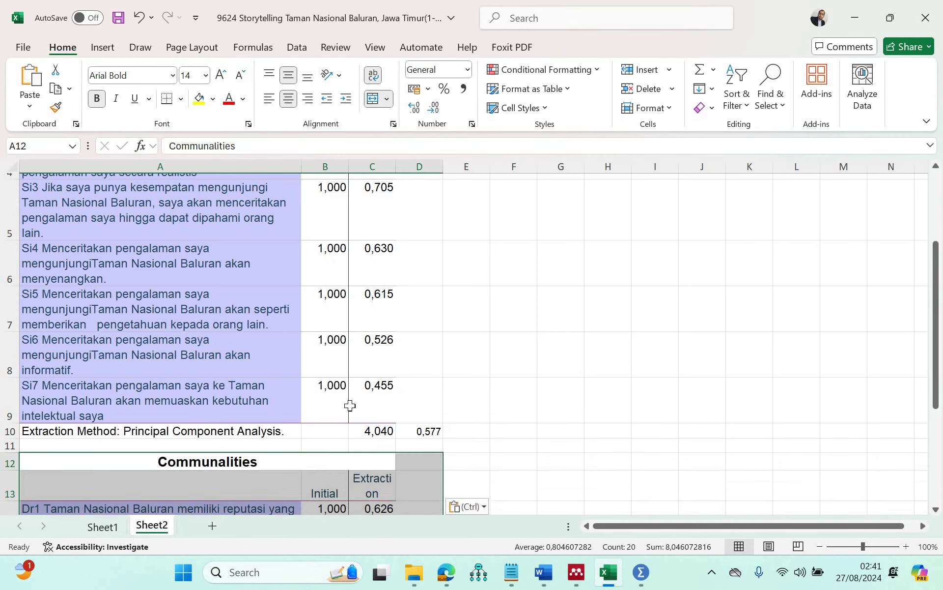
Step: Unmerge the Extraction Method row at A19:C19 and sum the extraction values C14:C18 in cell C19
scroll(393, 388, down, 2)
drag(390, 251, 388, 393)
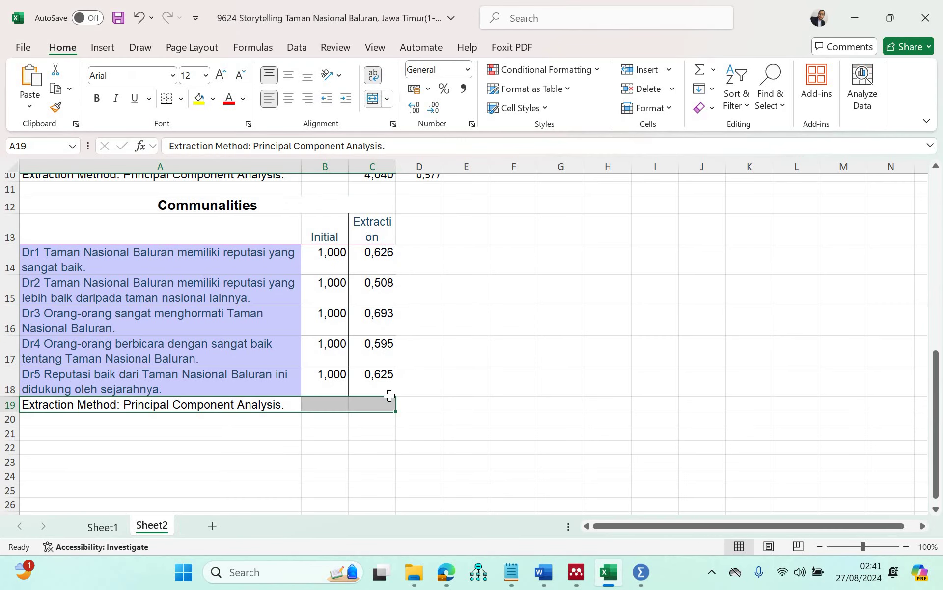
click(698, 71)
Step: Enter the formula =C19/5 in cell D19 to average the Dr extraction values
click(427, 402)
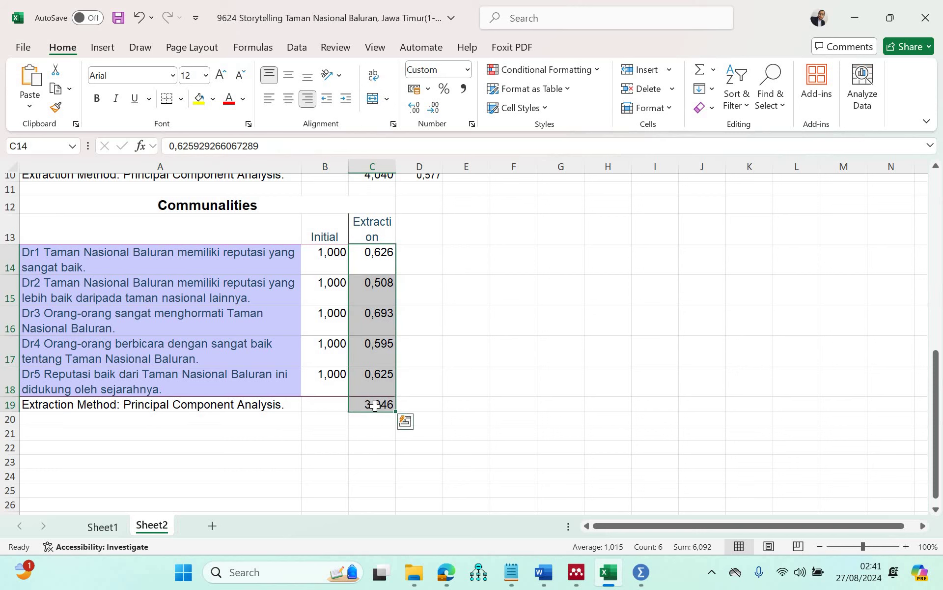
text(=)
click(368, 403)
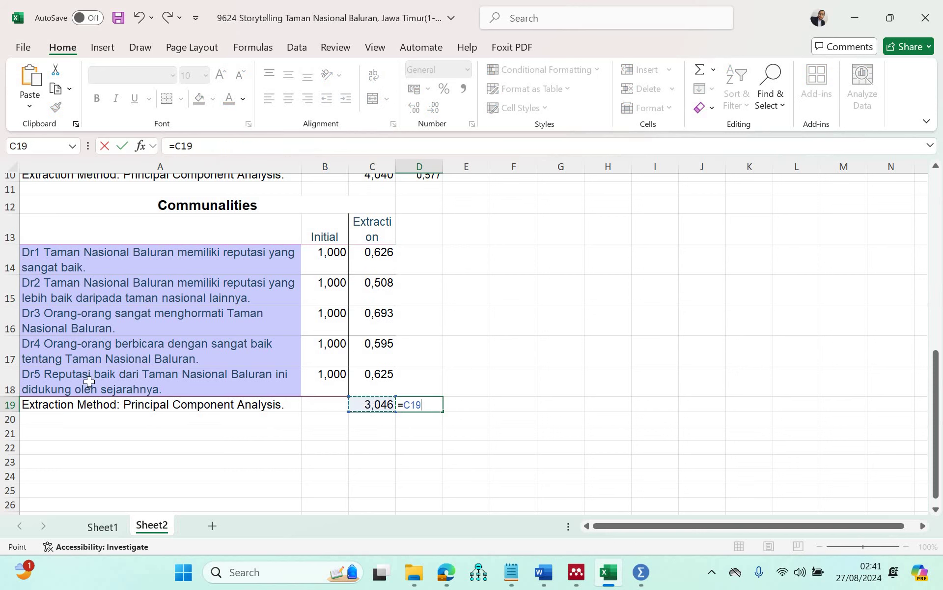
text(/5)
key(Return)
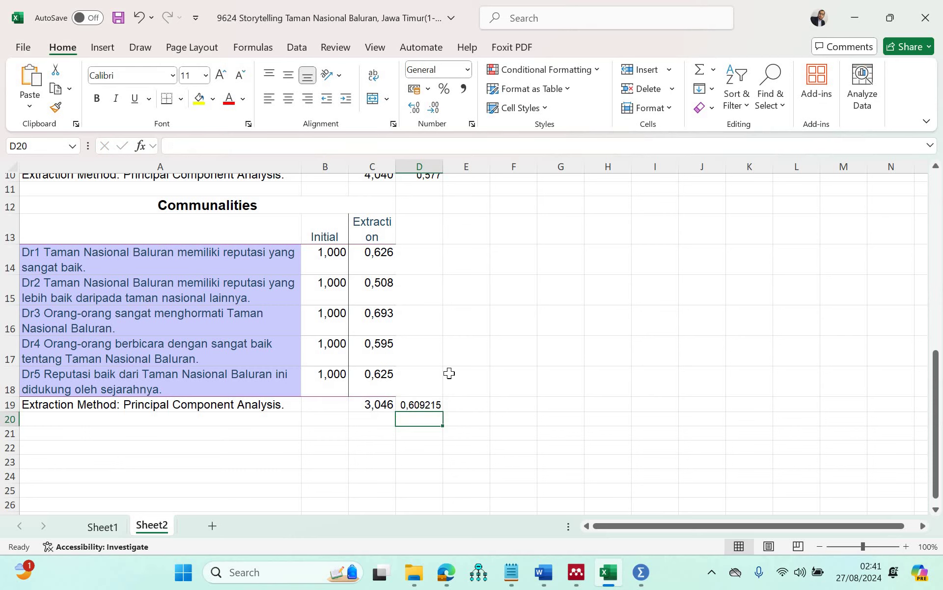
Step: Format the Dr average in cell D19 to show three decimal places
key(Up)
click(433, 108)
click(434, 108)
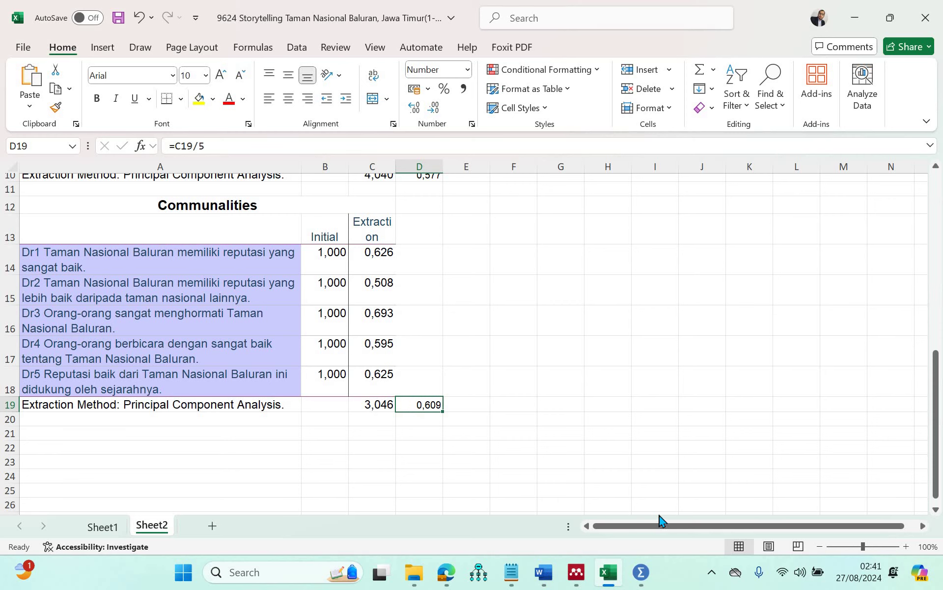
Step: Switch to the Word document Document1 and enter 0.609 in the AVE column of the Destination Reputation row
mouse_move(544, 572)
click(621, 494)
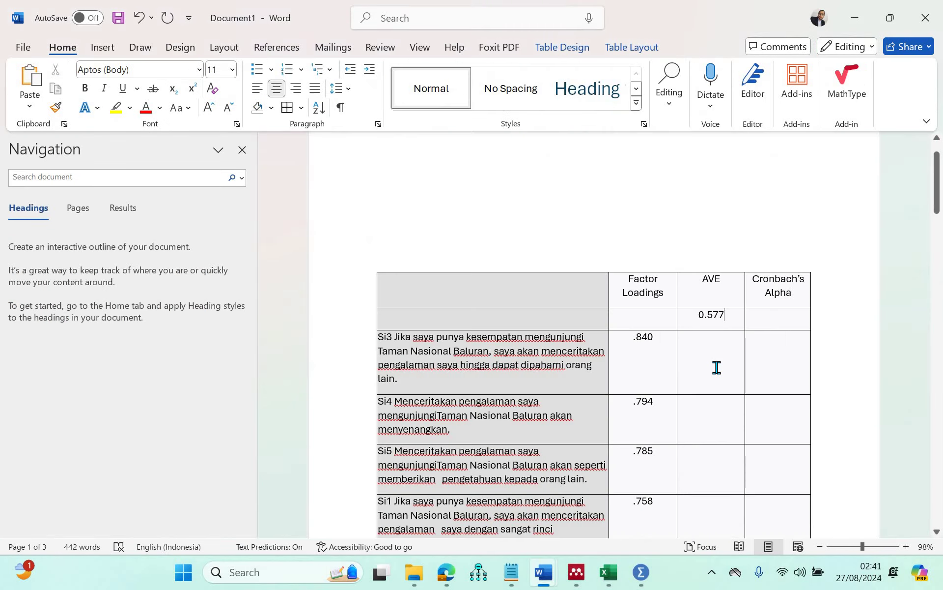
scroll(717, 368, down, 8)
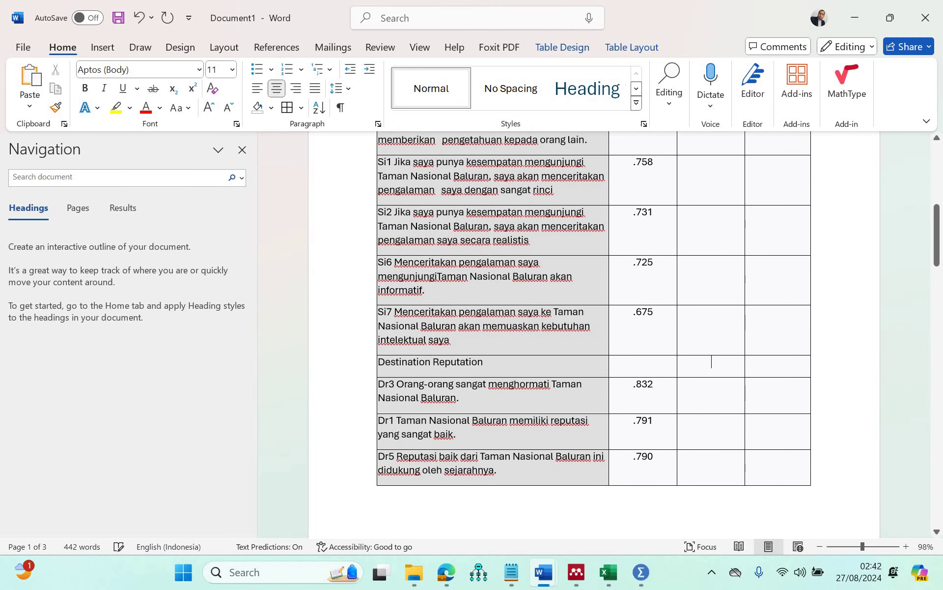
click(711, 362)
text(0)
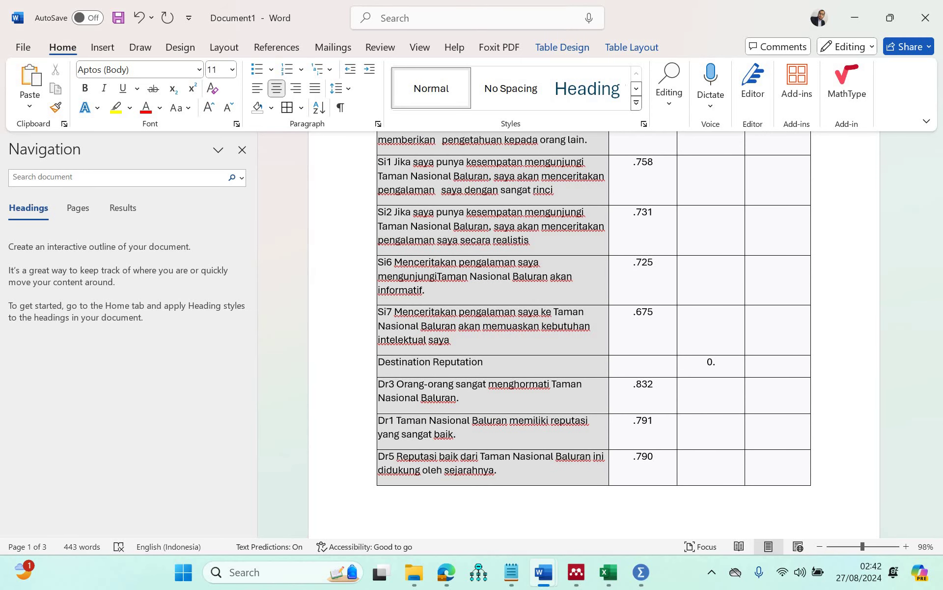
text(.609)
Step: Check the Narcissism (1) and (2) items in the Word table, then switch to the SPSS output and open the Factor Analysis dialog
scroll(637, 426, down, 10)
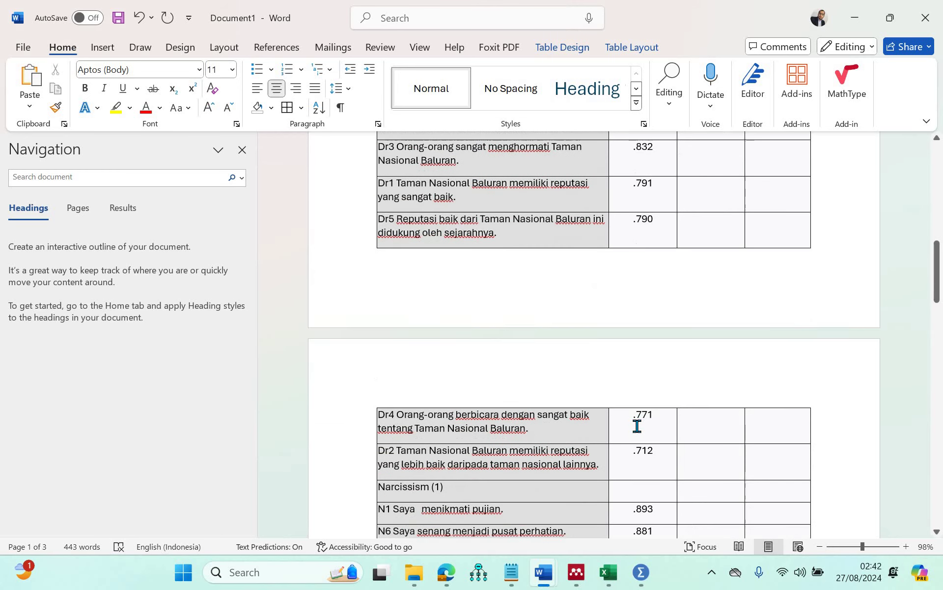
scroll(707, 398, down, 1)
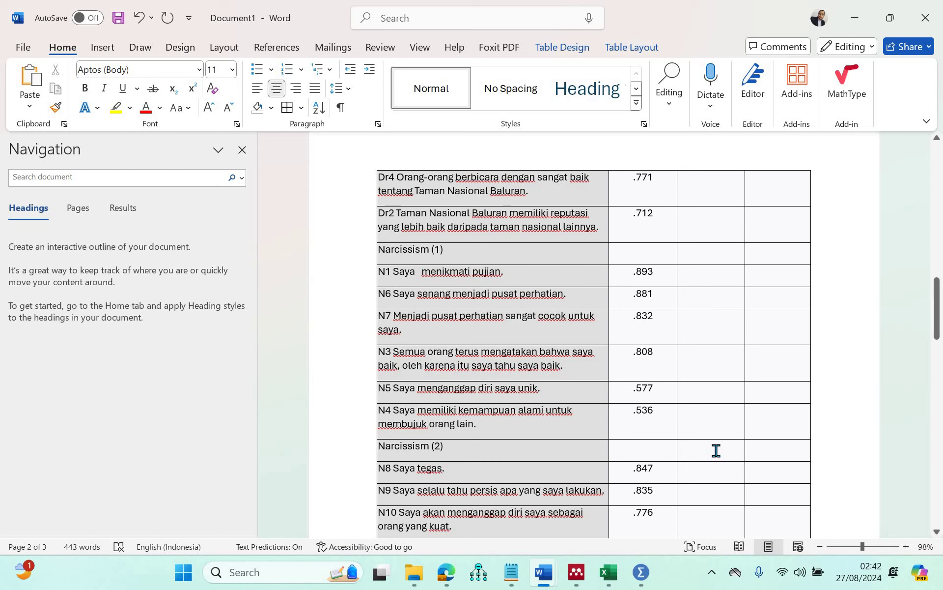
click(717, 450)
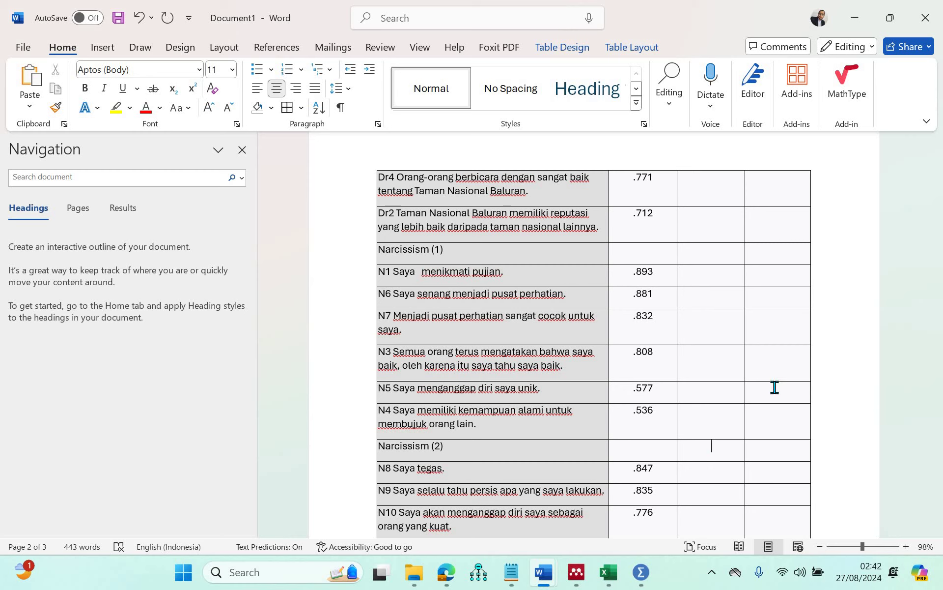
scroll(775, 388, down, 5)
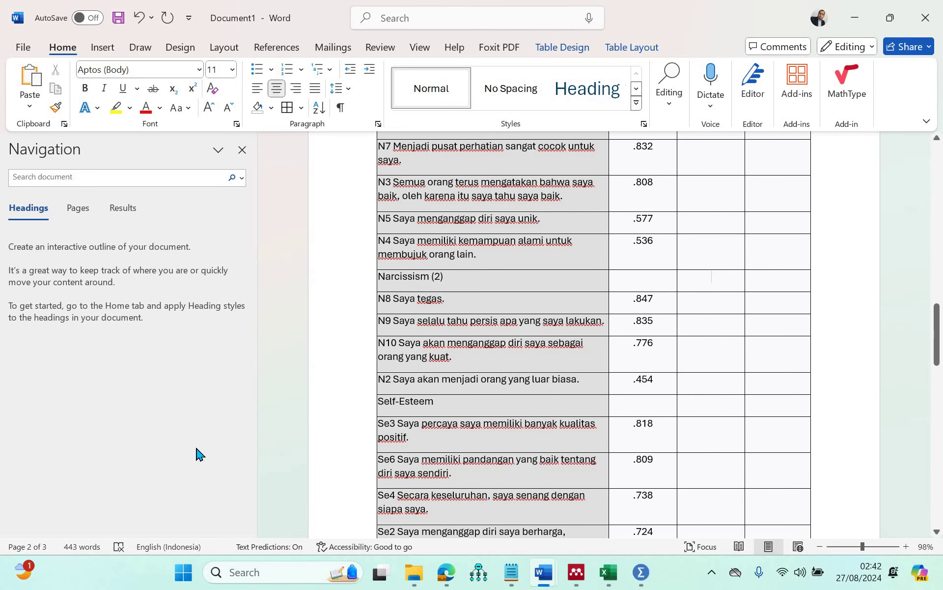
mouse_move(544, 572)
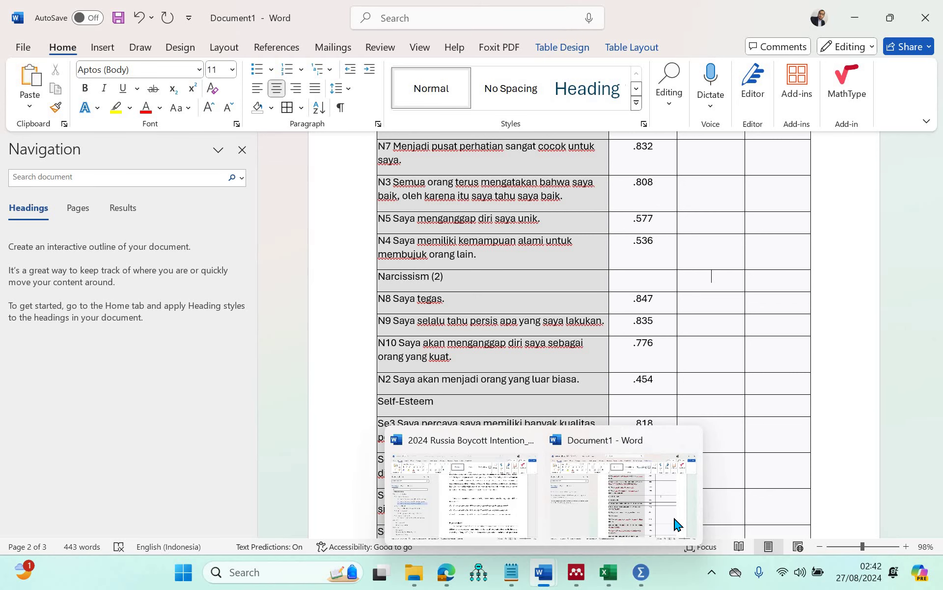
mouse_move(641, 572)
click(680, 521)
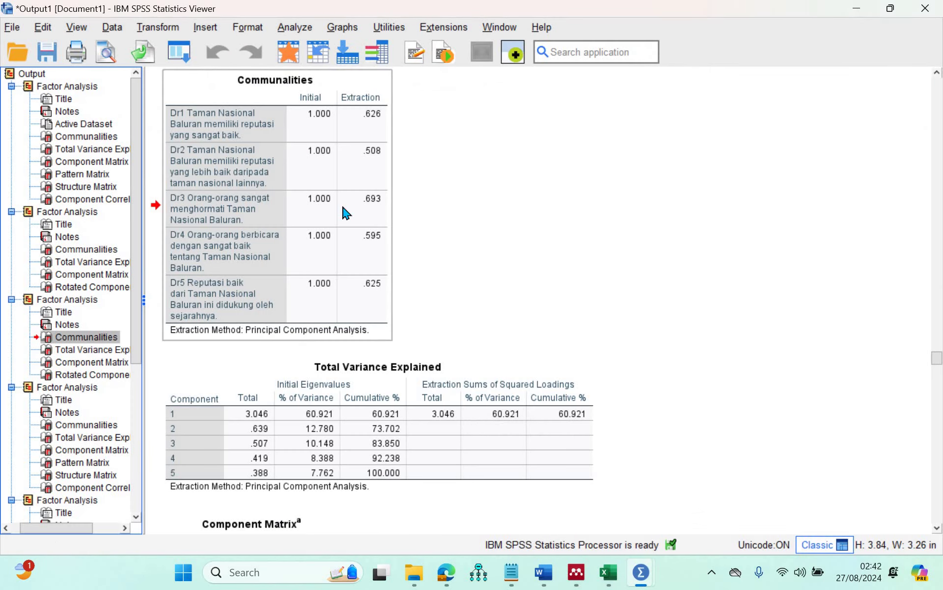
click(295, 28)
mouse_move(375, 325)
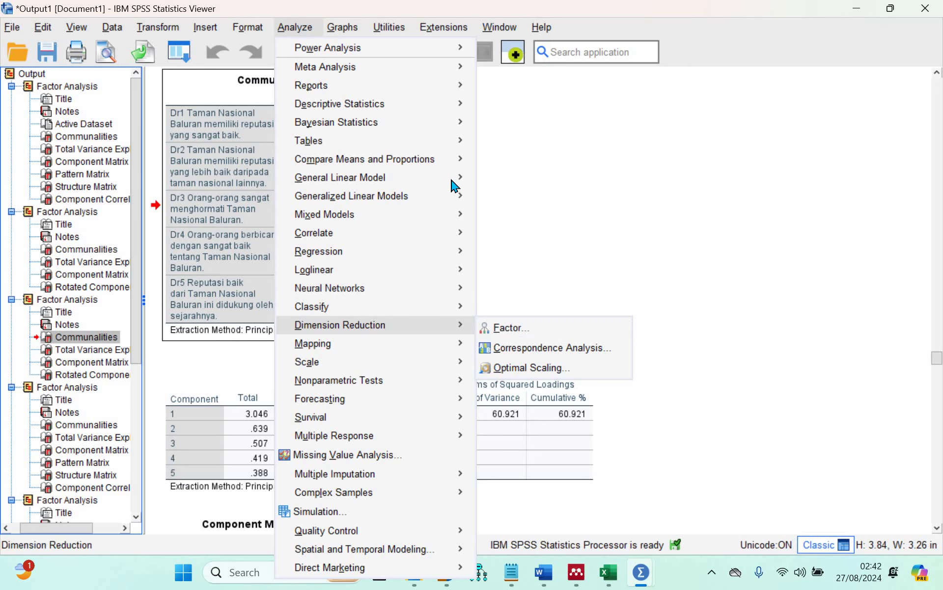
key(Right)
key(Return)
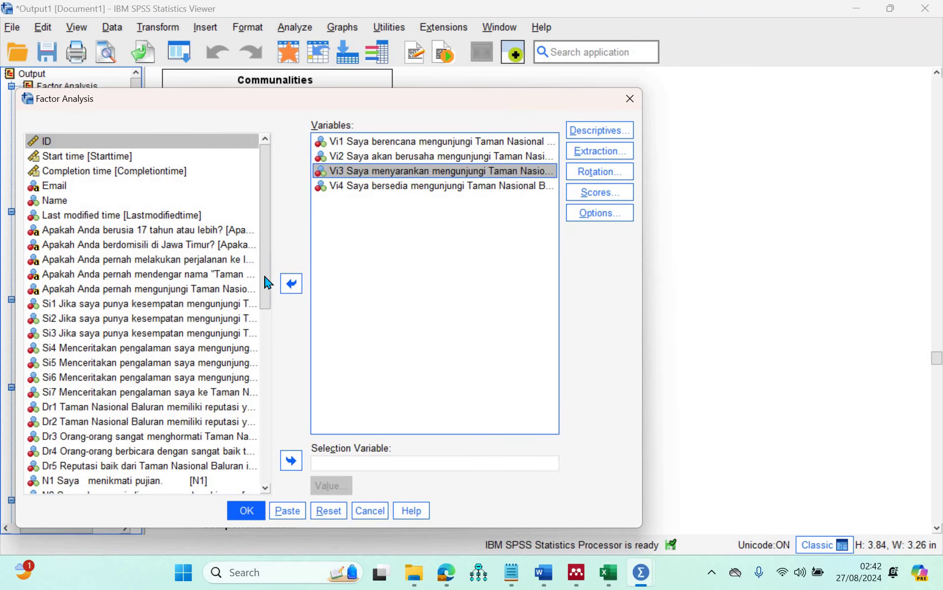
Step: Remove the variables Vi1–Vi4 from the factor analysis variables
key(ctrl+a)
click(287, 285)
scroll(106, 284, down, 1)
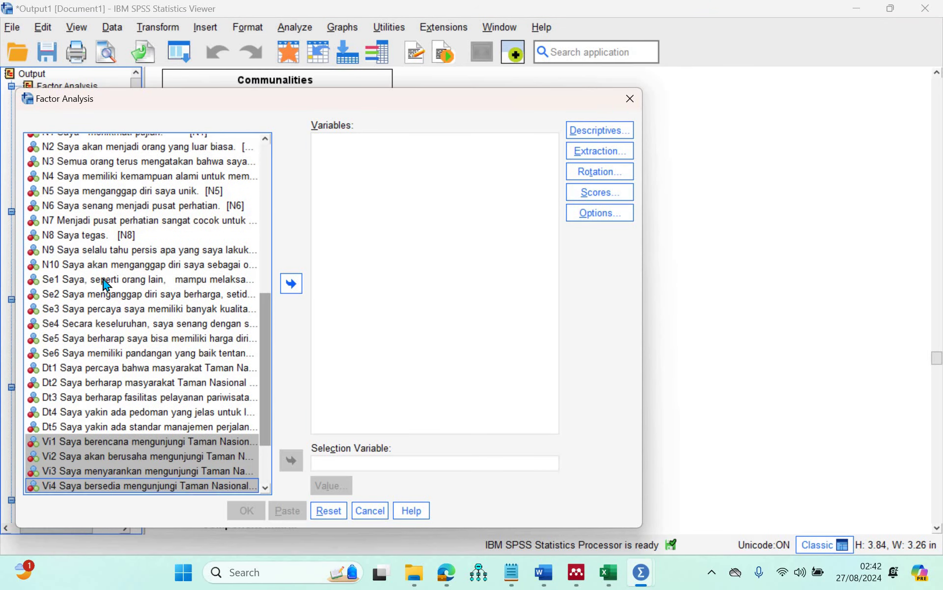
click(103, 279)
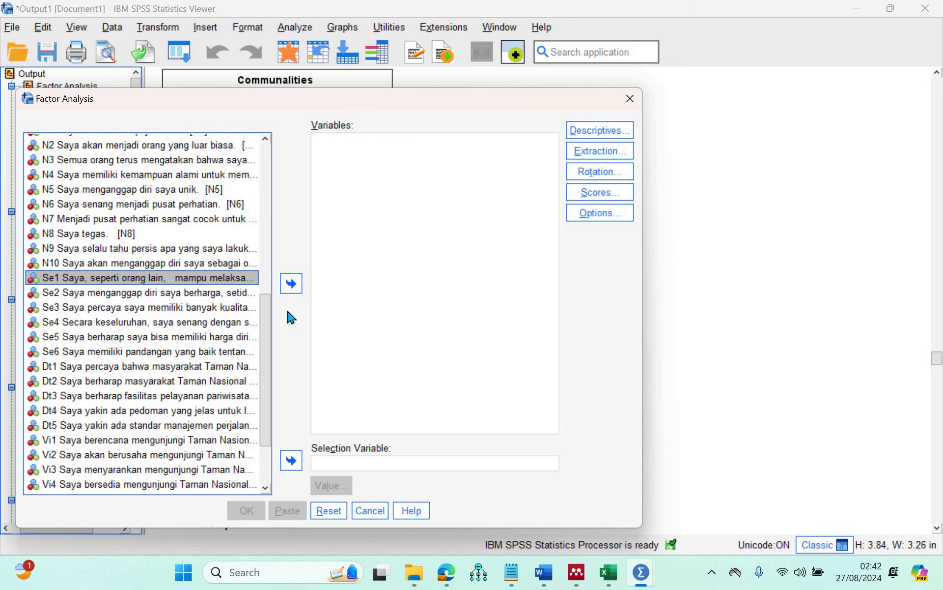
ctrl+click(148, 351)
scroll(269, 249, down, 2)
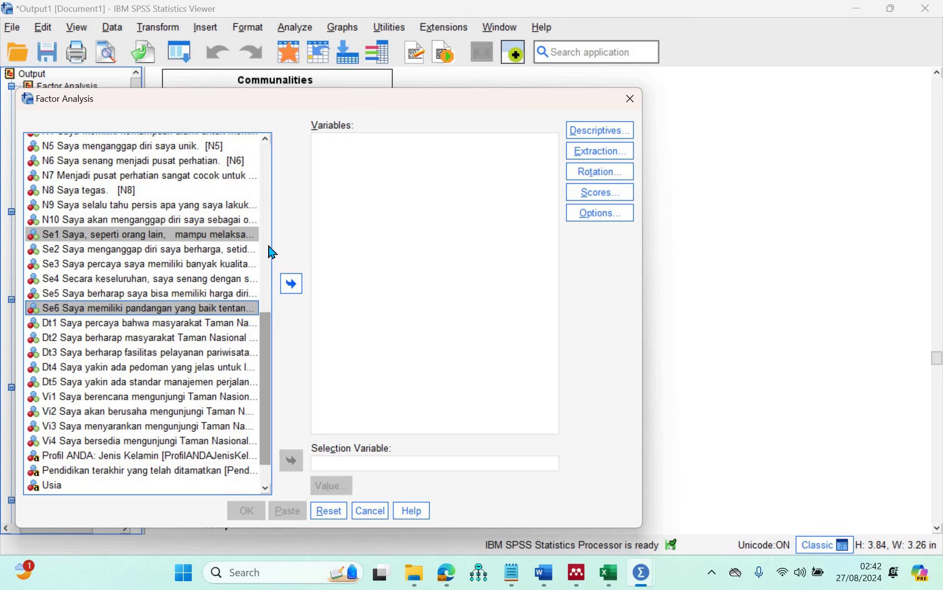
Step: Add the Narcissism (1) items N1, N3, N4, N5, N6 and N7 to the factor analysis variables
scroll(103, 273, up, 5)
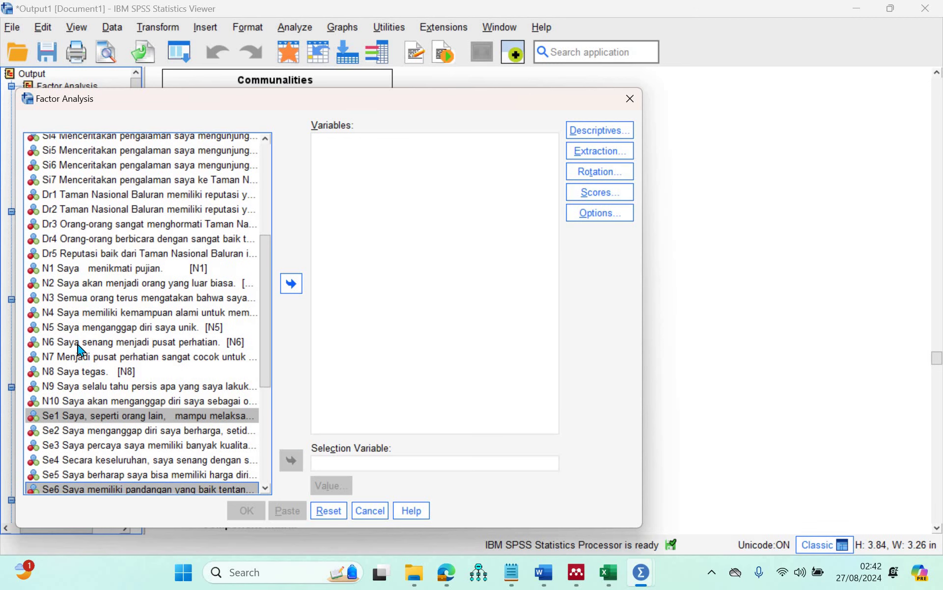
key(n)
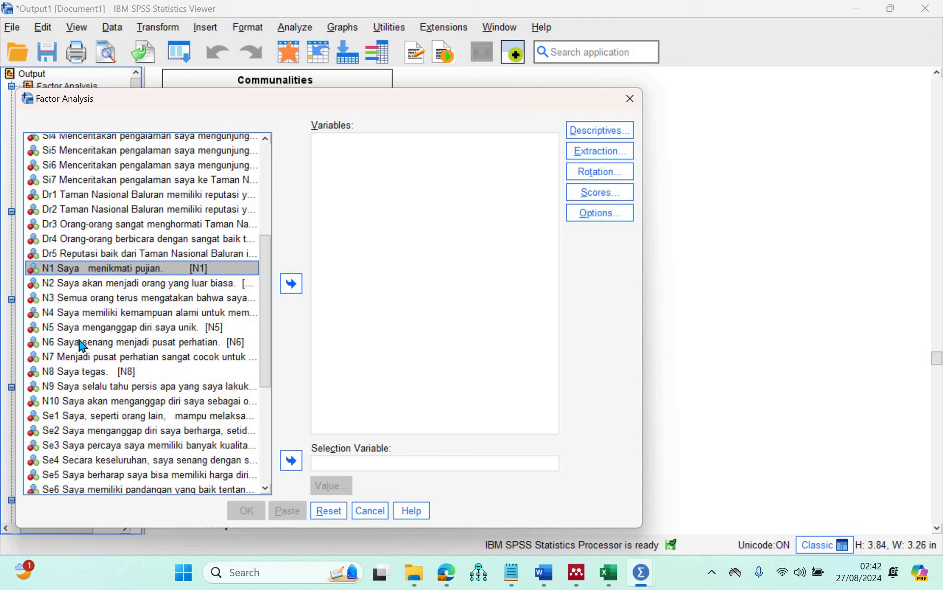
ctrl+click(77, 342)
key(shift+Down)
ctrl+click(153, 299)
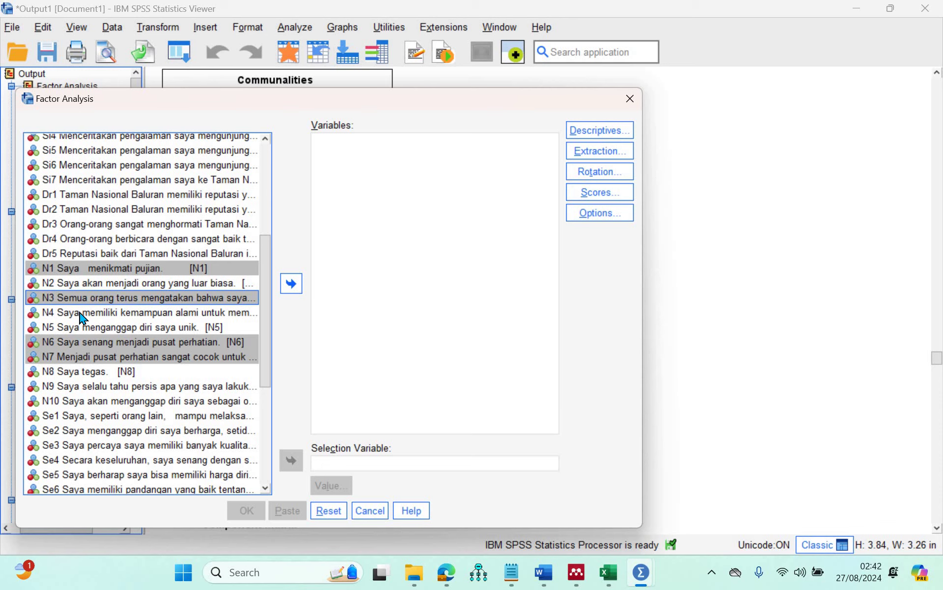
ctrl+click(84, 325)
ctrl+click(253, 311)
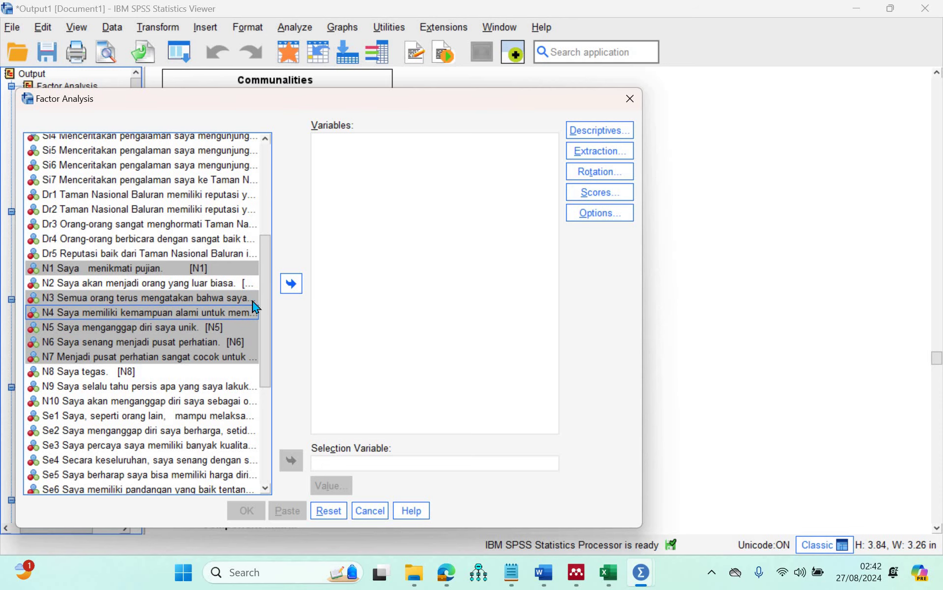
click(291, 285)
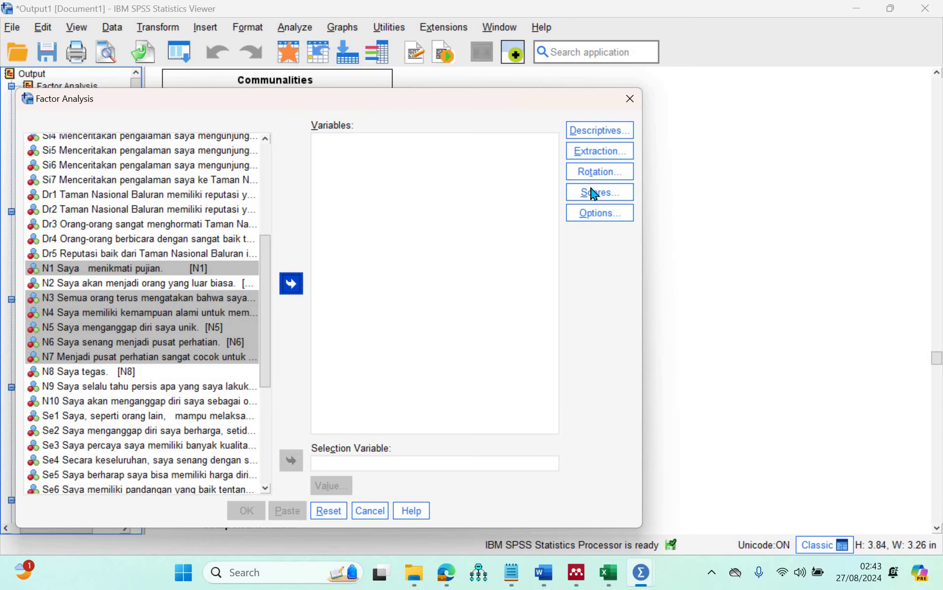
Step: Check the rotation and coefficient display options, and run the factor analysis on the six Narcissism (1) items
click(596, 172)
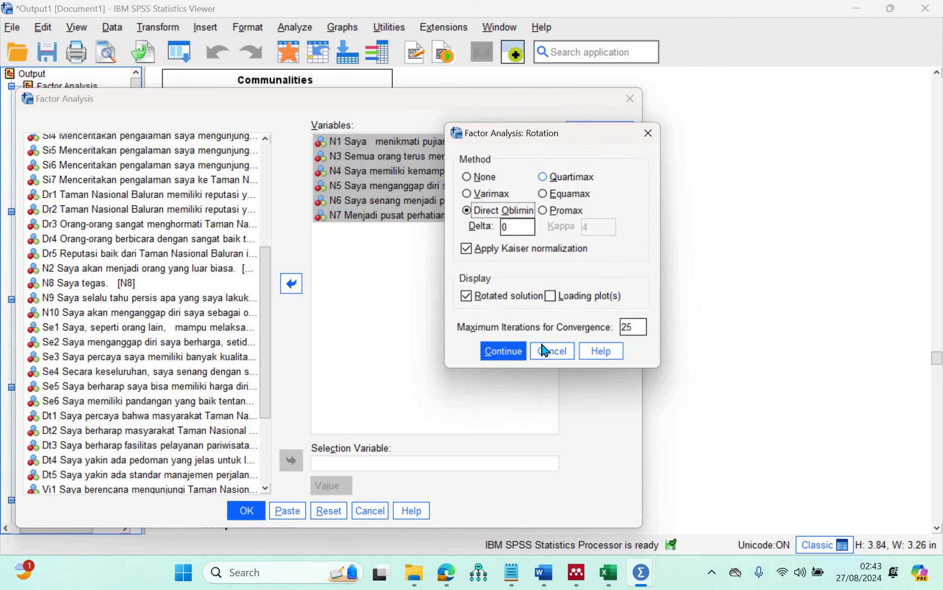
click(599, 214)
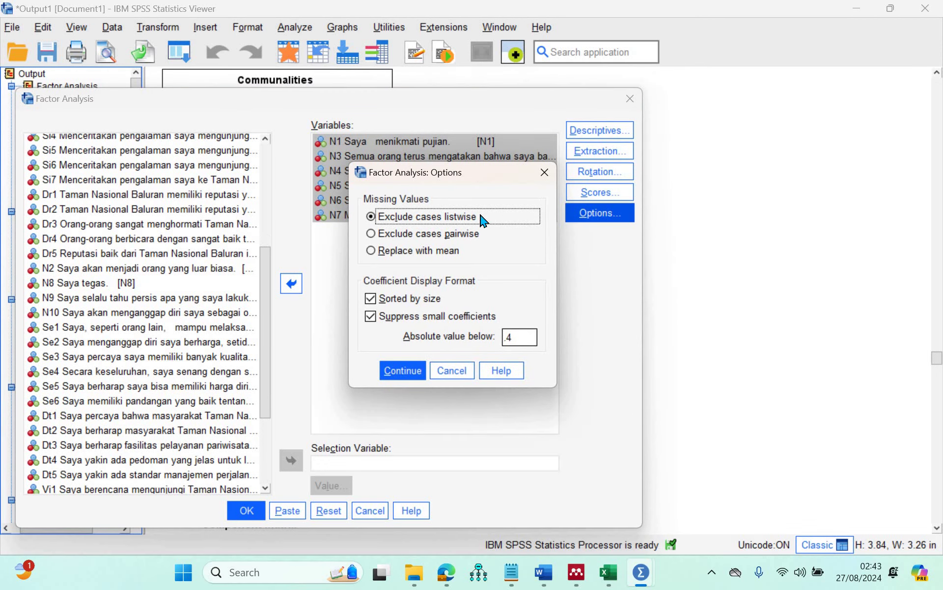
key(alt+c)
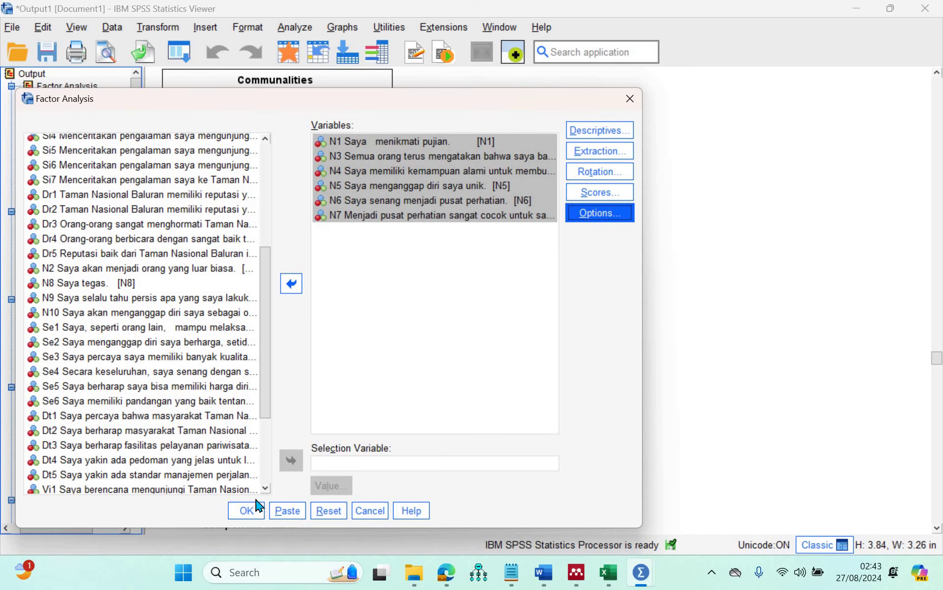
key(Return)
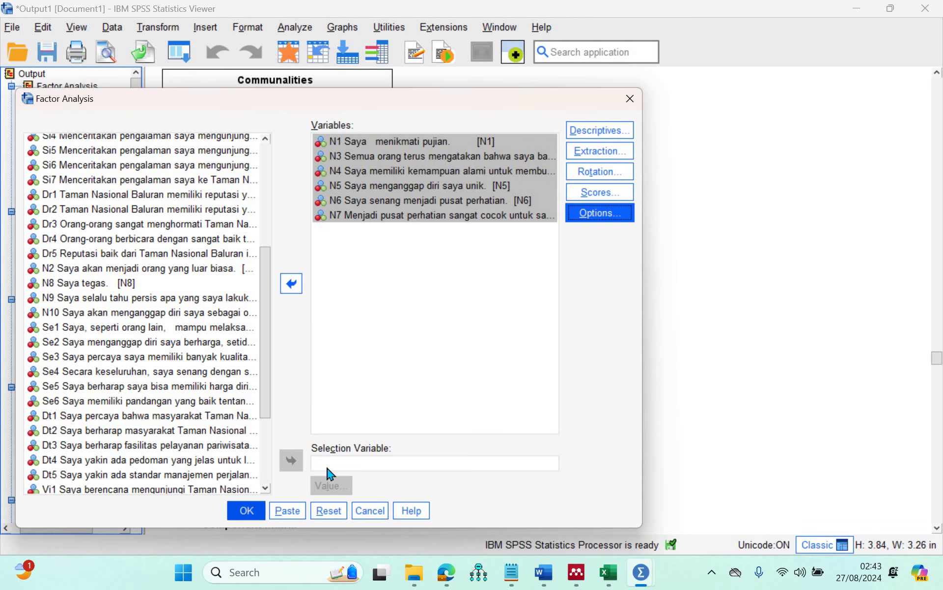
click(255, 514)
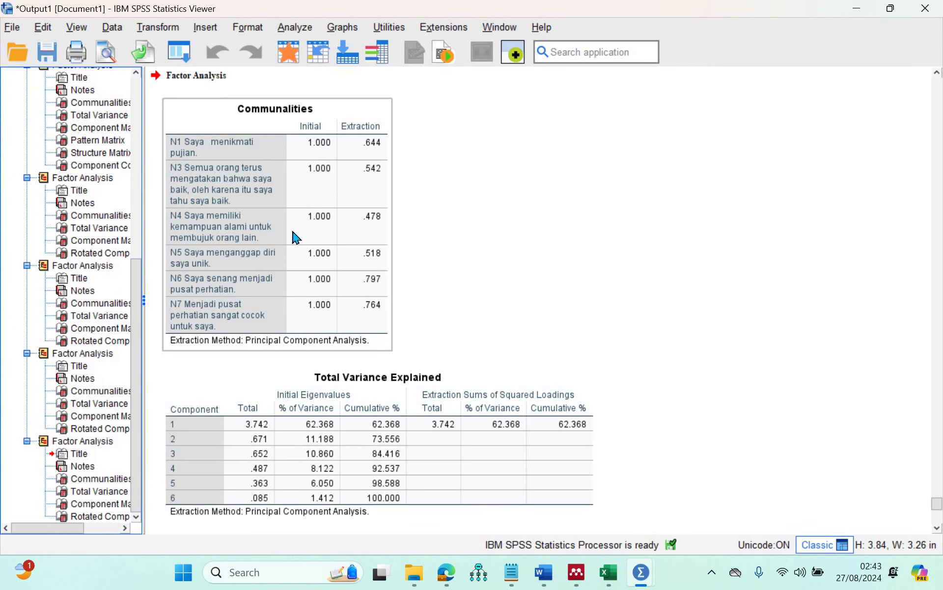
Step: Copy the Narcissism (1) Communalities table from the SPSS output and paste it at A21 of Sheet2 in Excel
right_click(296, 237)
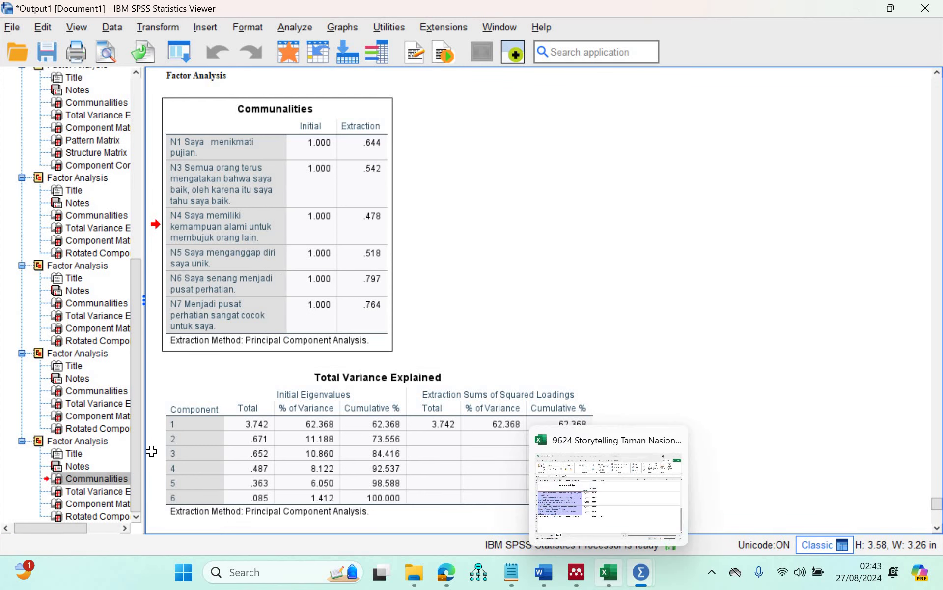
key(alt+Tab)
click(148, 434)
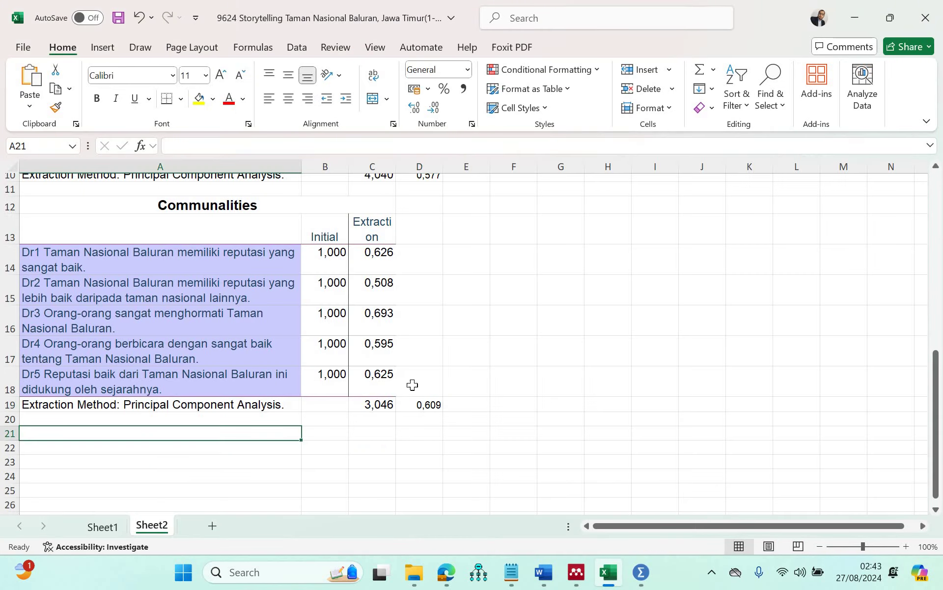
key(ctrl+v)
scroll(369, 393, down, 3)
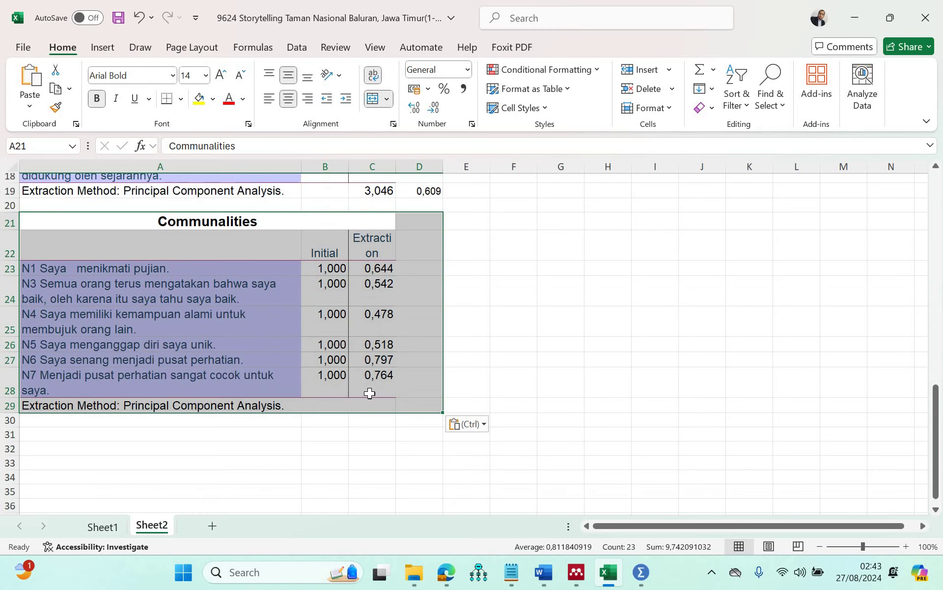
key(ctrl+Down)
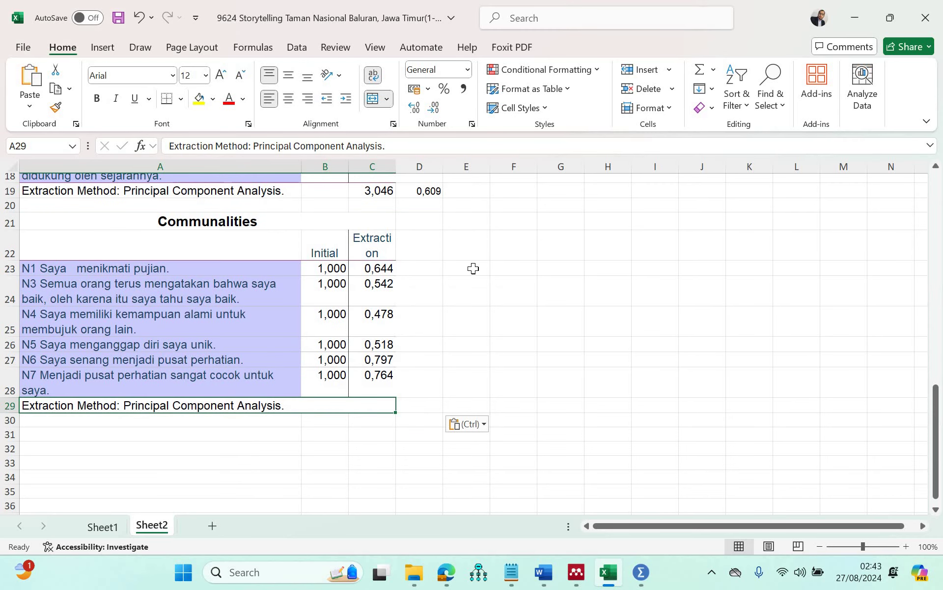
click(700, 69)
click(466, 269)
drag(385, 268, 384, 340)
click(540, 338)
click(328, 444)
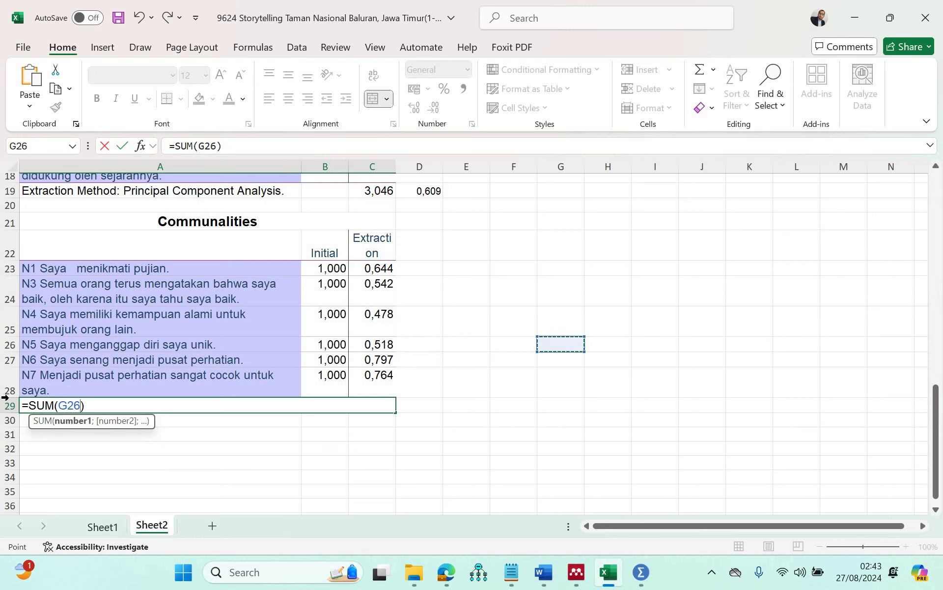
click(6, 406)
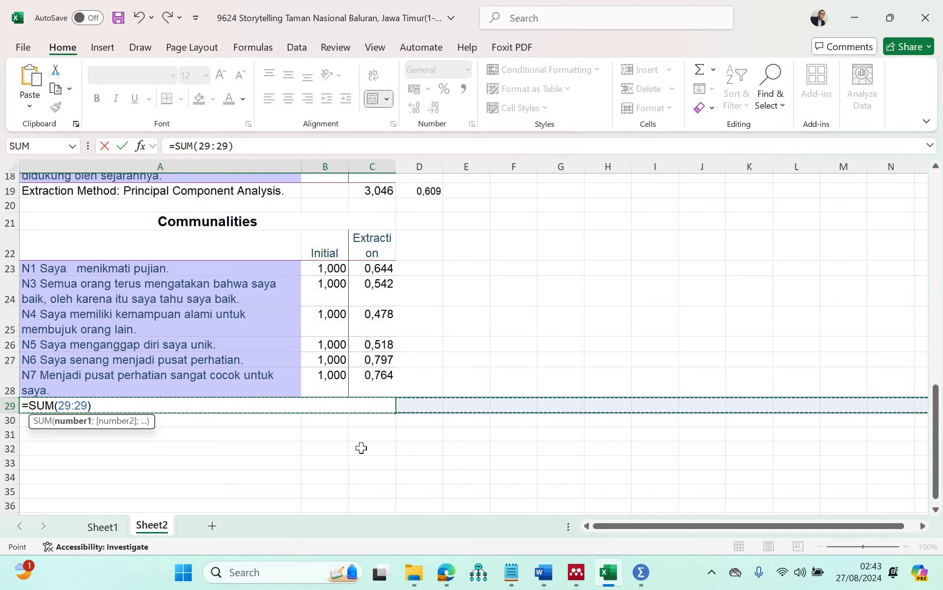
click(358, 450)
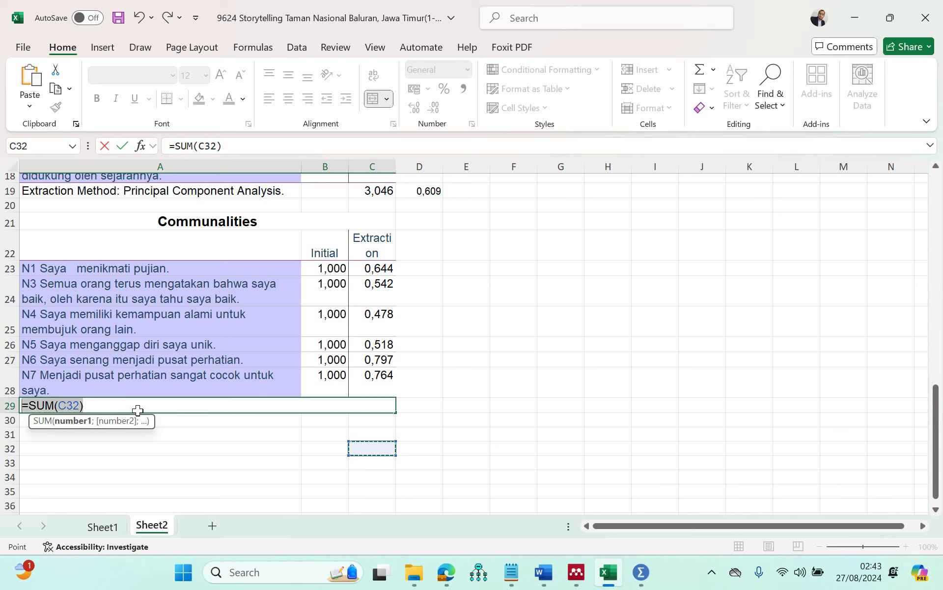
key(Escape)
Step: Clear and unmerge the Extraction Method row at A29:C29 and sum the extraction values C23:C28 in cell C29
key(Down)
key(Down)
key(Down)
key(Up)
key(Up)
key(Up)
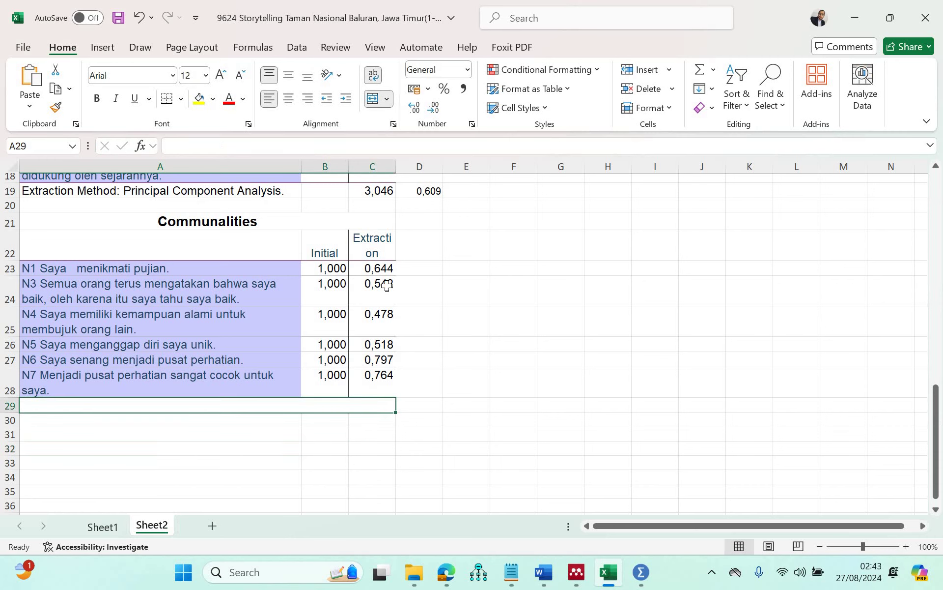
drag(376, 268, 377, 400)
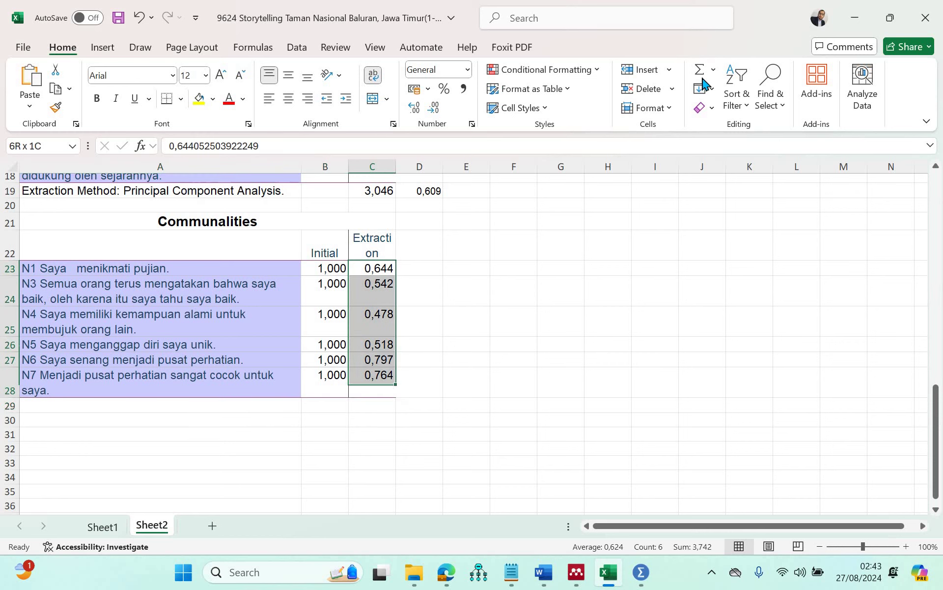
key(alt+equal)
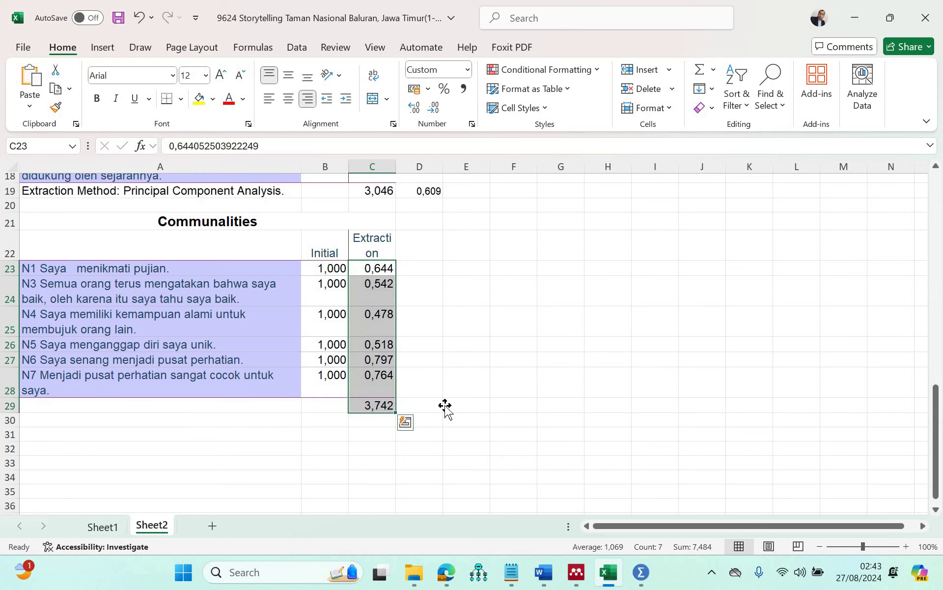
Step: Calculate the Narcissism (1) AVE in D29 with =C29/6 and show it with three decimals
key(Right)
text(=)
key(Left)
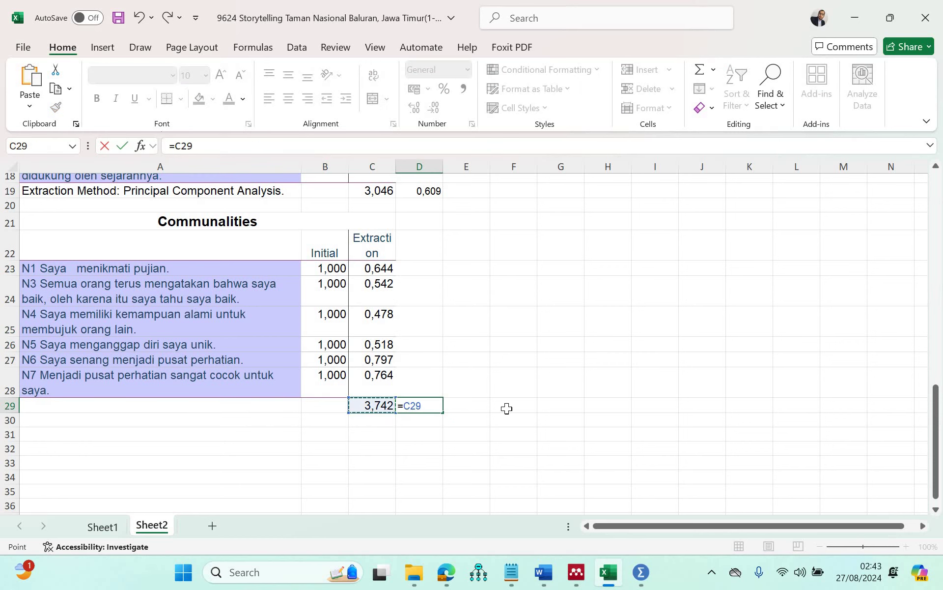
text(/6)
key(Return)
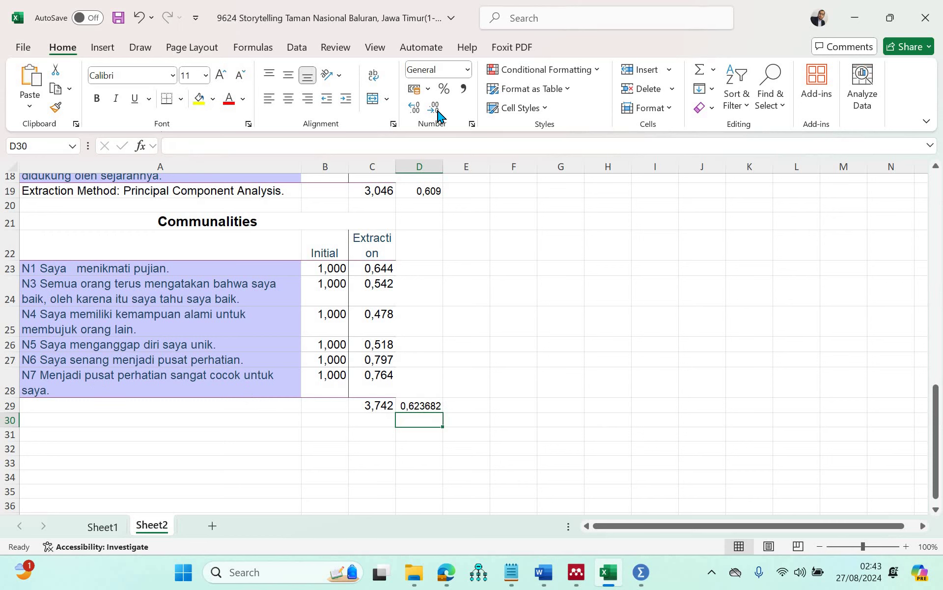
key(Up)
click(438, 114)
click(437, 114)
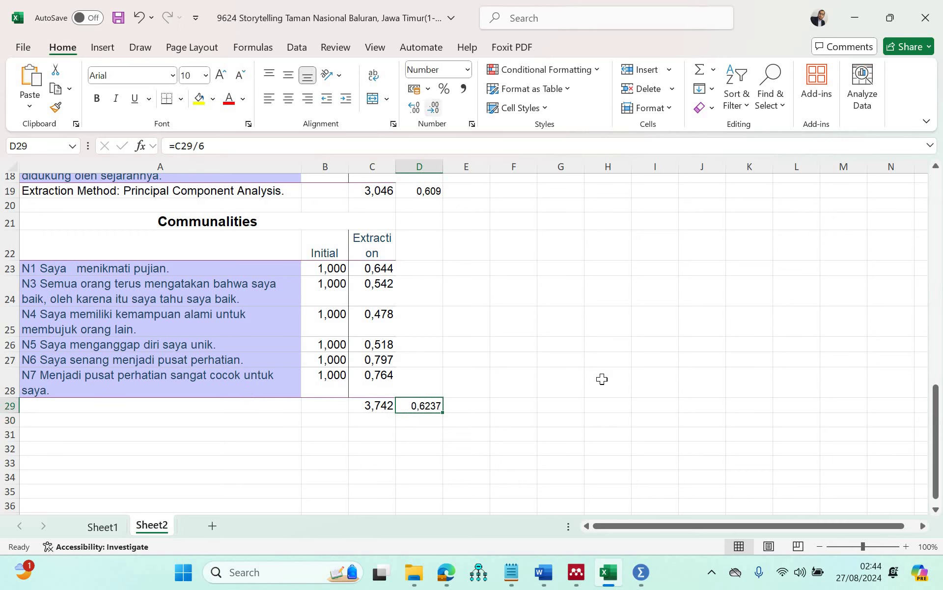
click(438, 114)
Step: Switch to the Word table and enter 0.624 as the AVE in the Narcissism (1) row
click(550, 568)
click(694, 493)
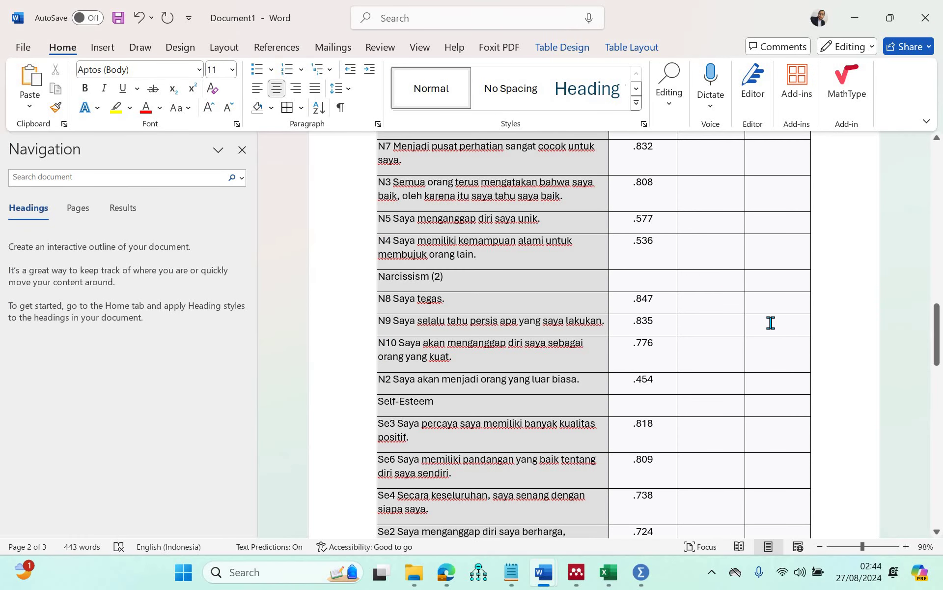
scroll(935, 247, up, 3)
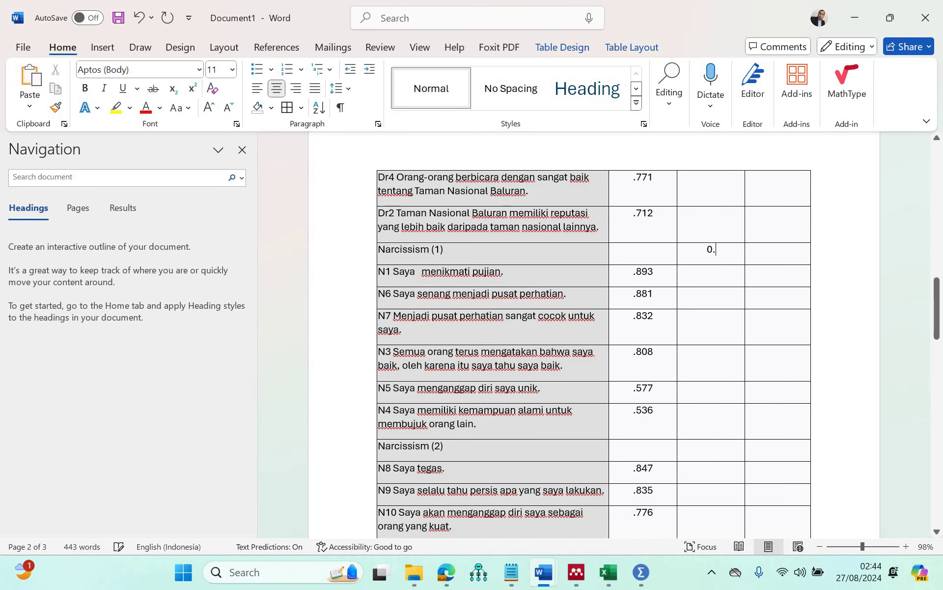
text(24)
Step: Check the Narcissism (2) items, reopen Factor Analysis from the SPSS Data Editor and remove all six Narcissism (1) items from the variables
scroll(445, 351, down, 4)
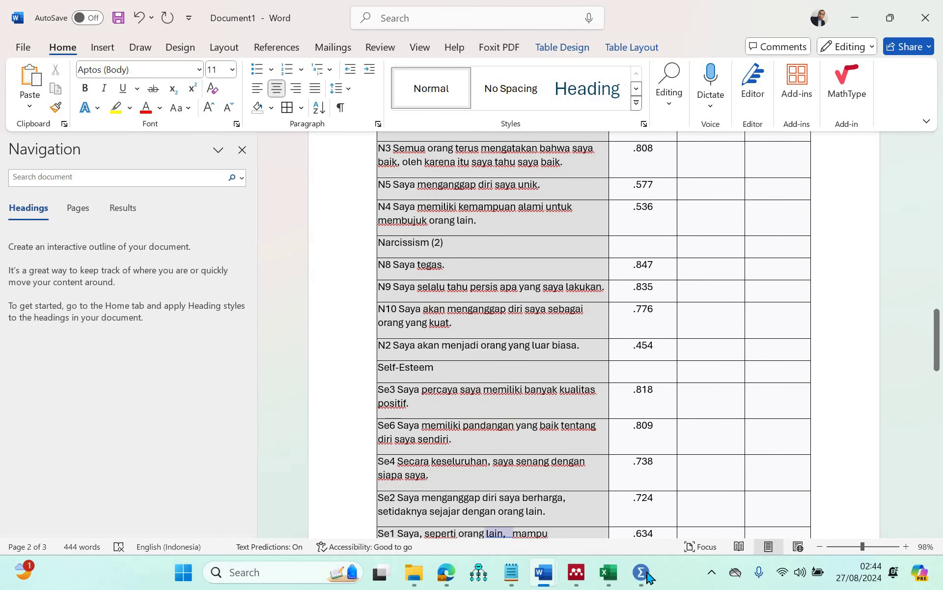
click(561, 492)
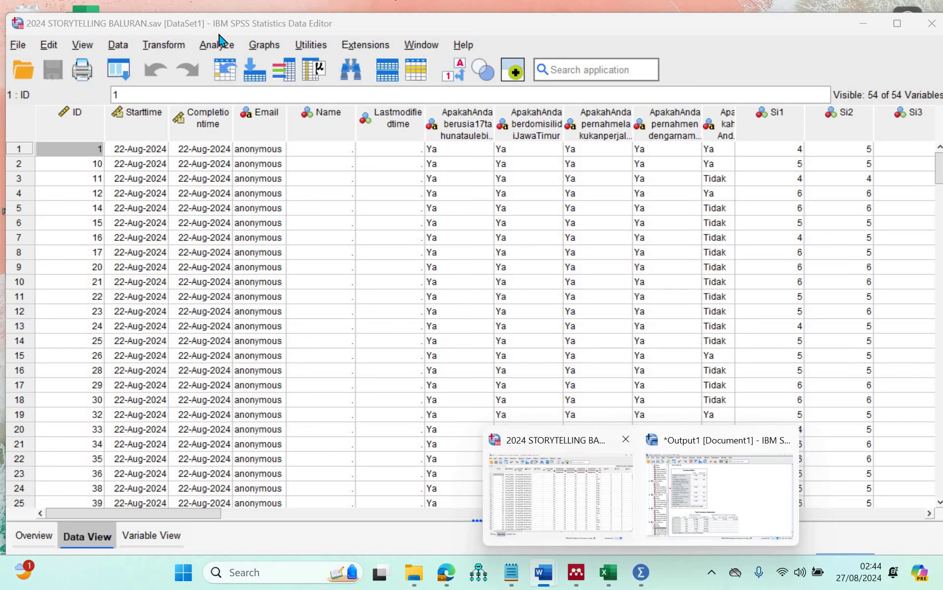
click(217, 45)
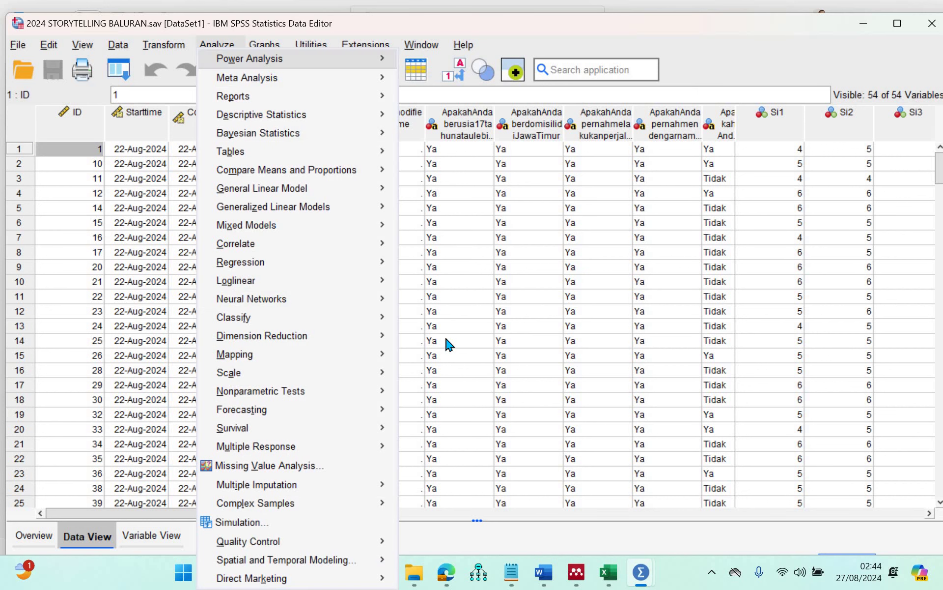
mouse_move(321, 341)
click(433, 340)
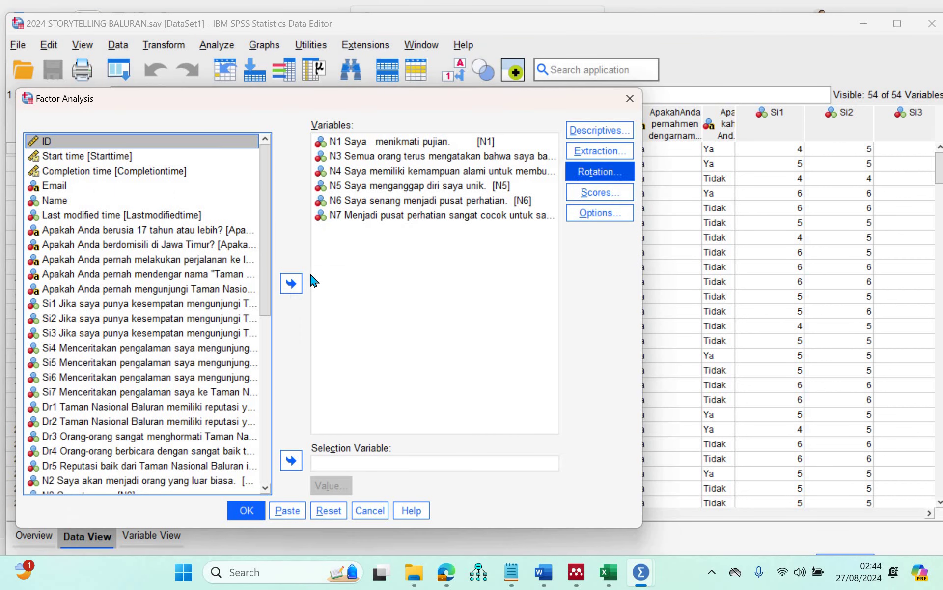
click(460, 185)
key(ctrl+a)
click(289, 284)
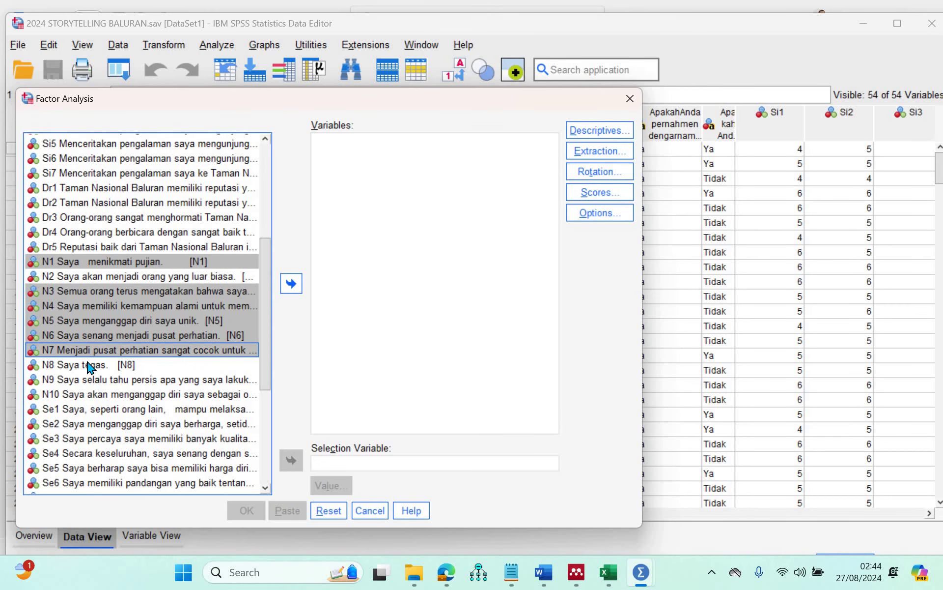
Step: Add the Narcissism (2) items N2, N8, N9 and N10 as variables and run the factor analysis
key(n)
key(2)
ctrl+click(68, 395)
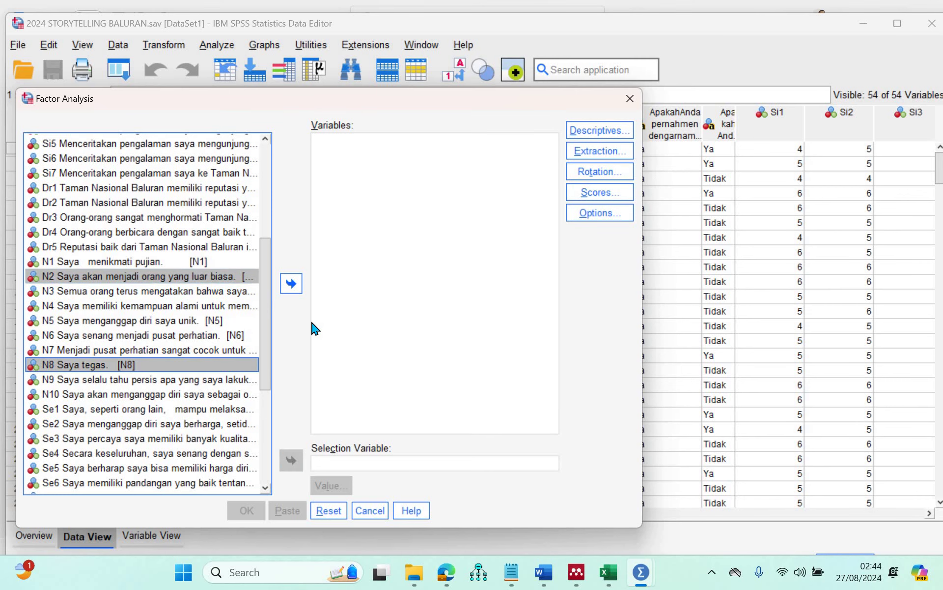
key(Return)
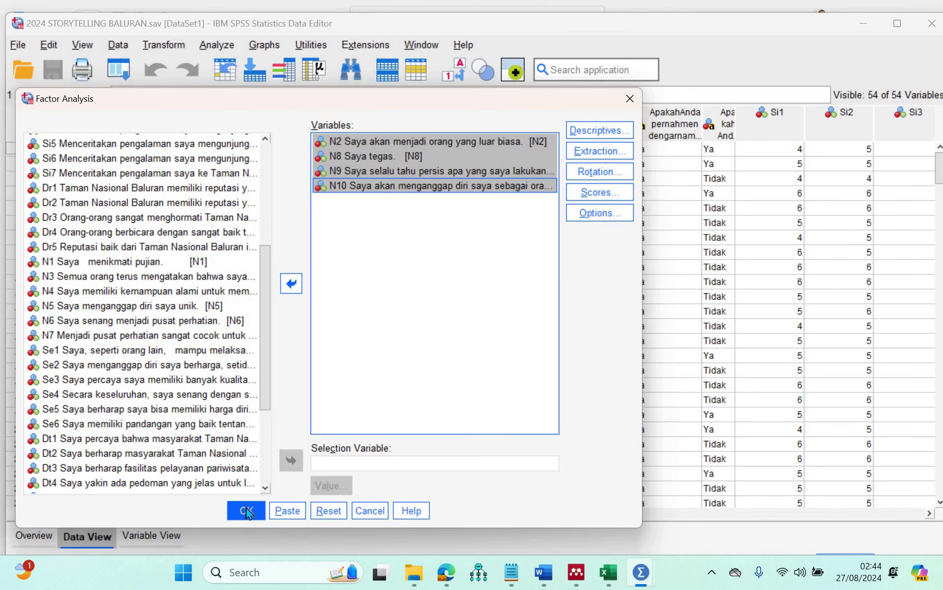
key(Return)
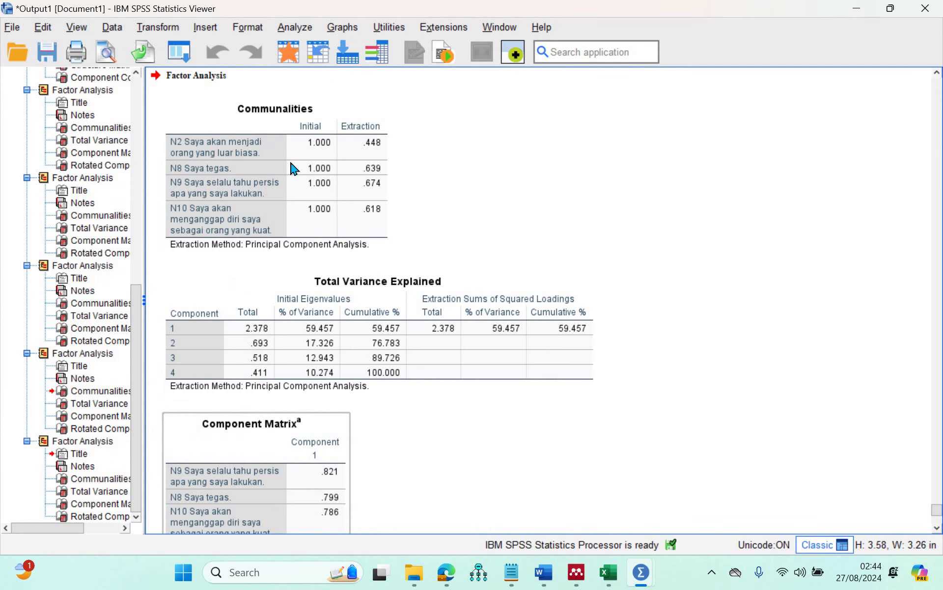
Step: Copy the Narcissism (2) Communalities table from the SPSS output and paste it at A31 of Sheet2 in Excel
right_click(317, 213)
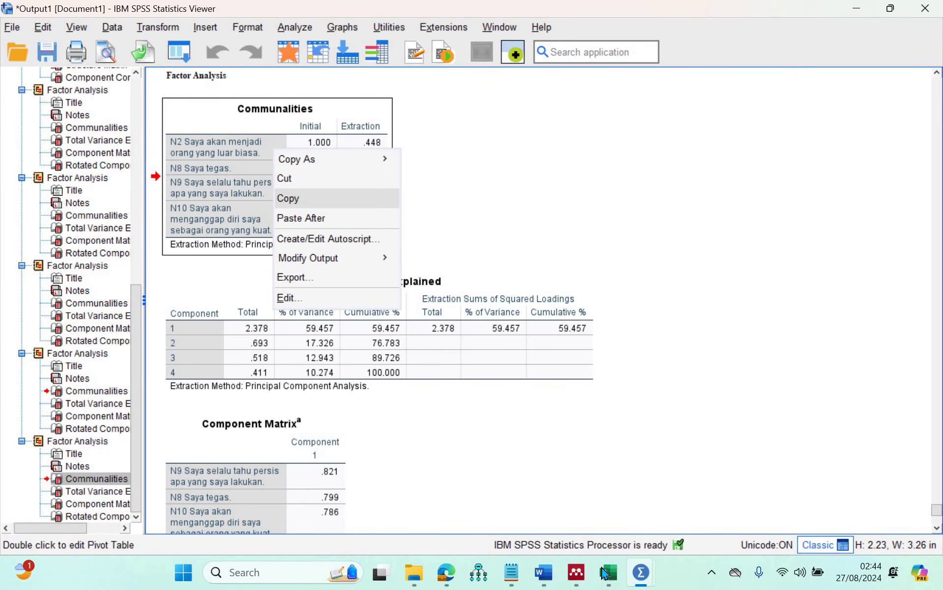
click(608, 573)
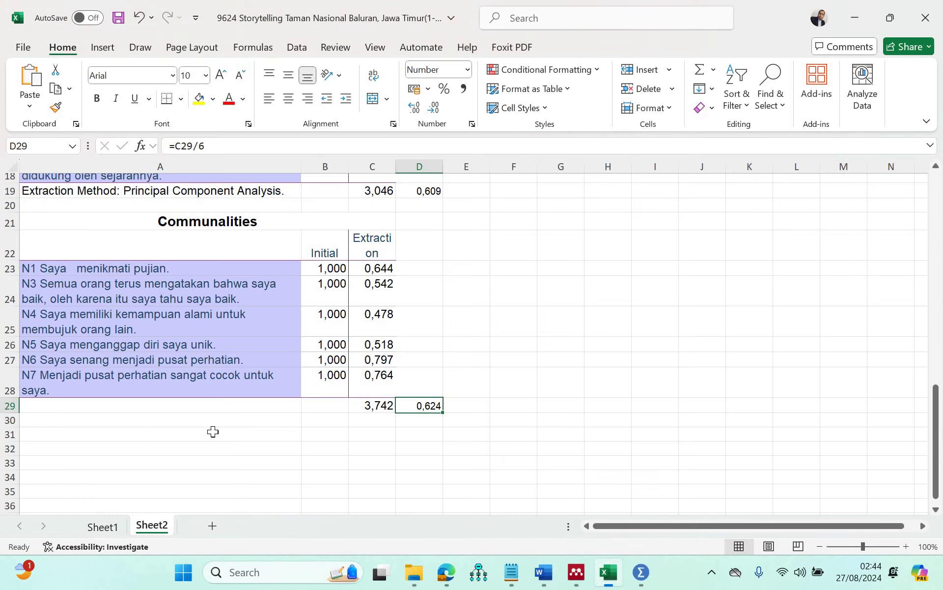
click(255, 434)
key(ctrl+v)
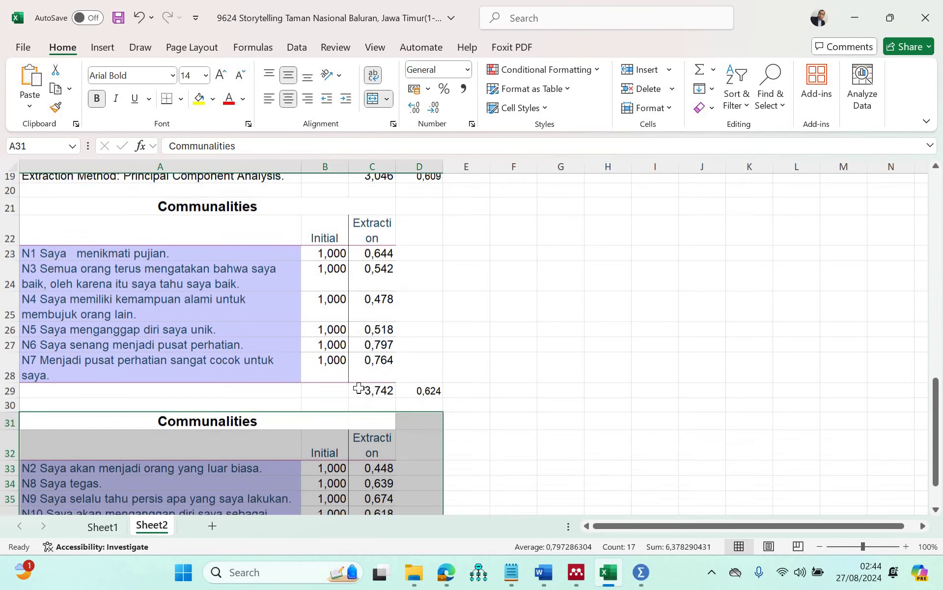
Step: Unmerge the Extraction Method row at A37:C37 and sum the extraction values C33:C36 in cell C37
scroll(359, 344, down, 3)
click(342, 389)
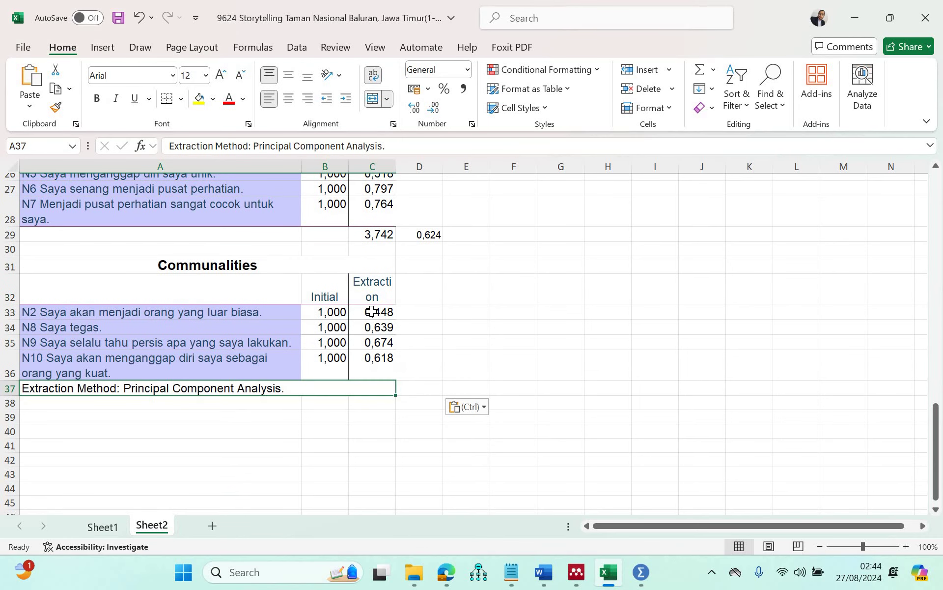
click(372, 99)
click(378, 313)
key(ctrl+shift+Down)
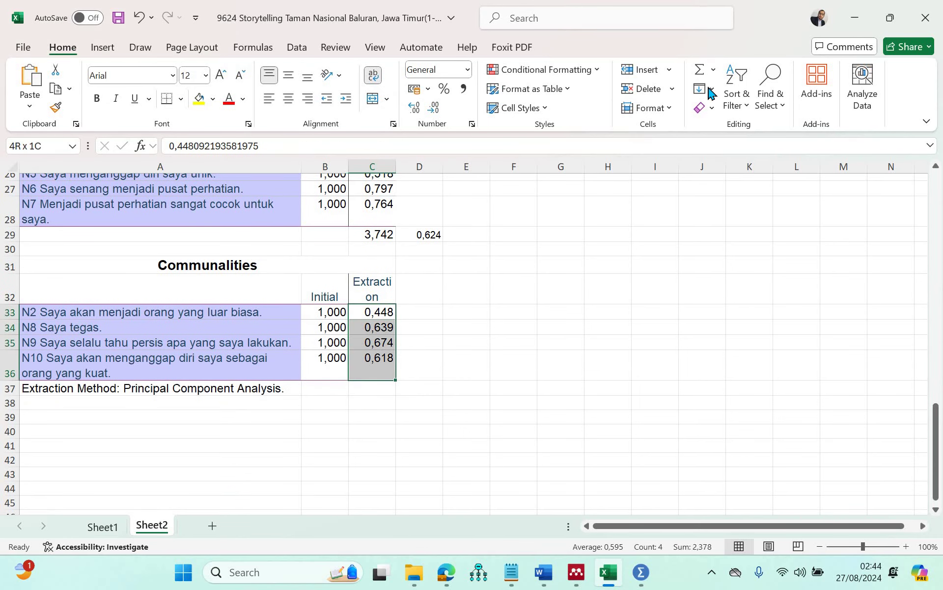
key(shift+Down)
key(alt+equal)
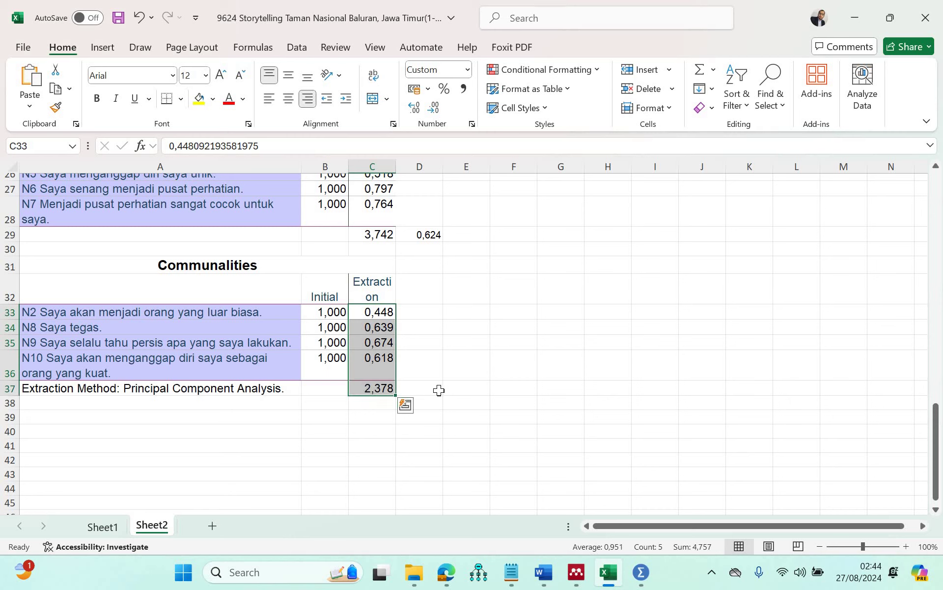
Step: Calculate the Narcissism (2) AVE in D37 with =C37/4 and show it with three decimals
click(377, 388)
key(Right)
text(=)
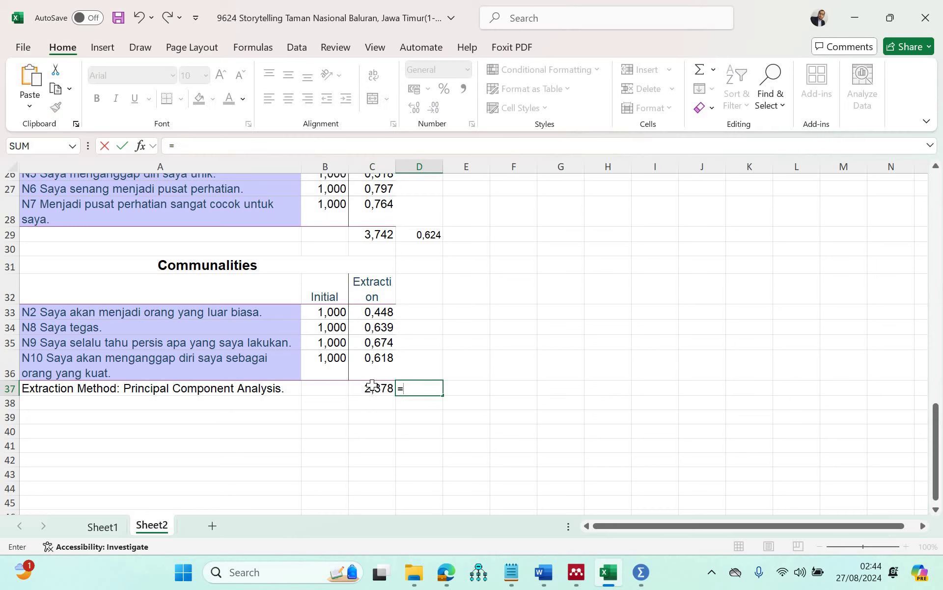
click(372, 387)
text(/)
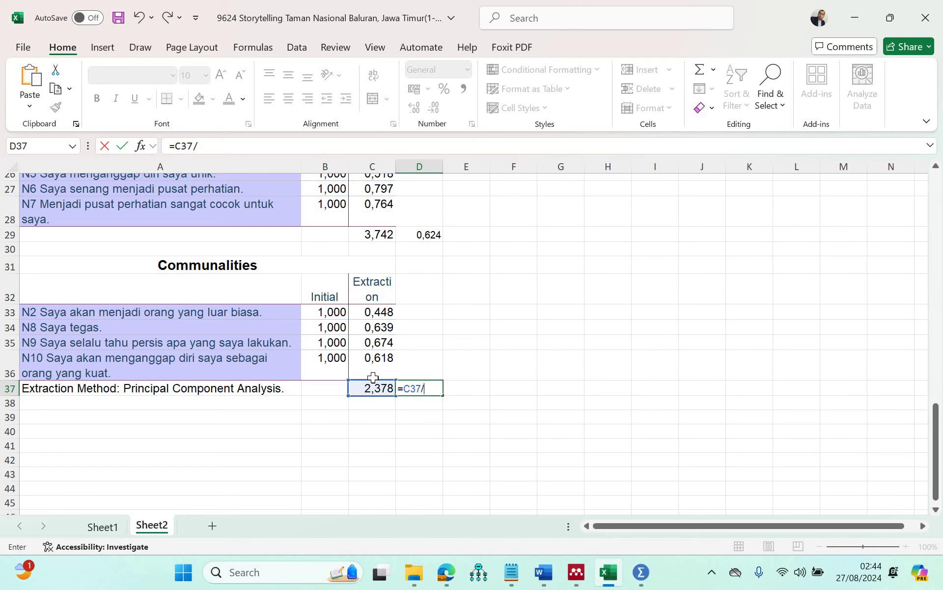
text(4)
key(Return)
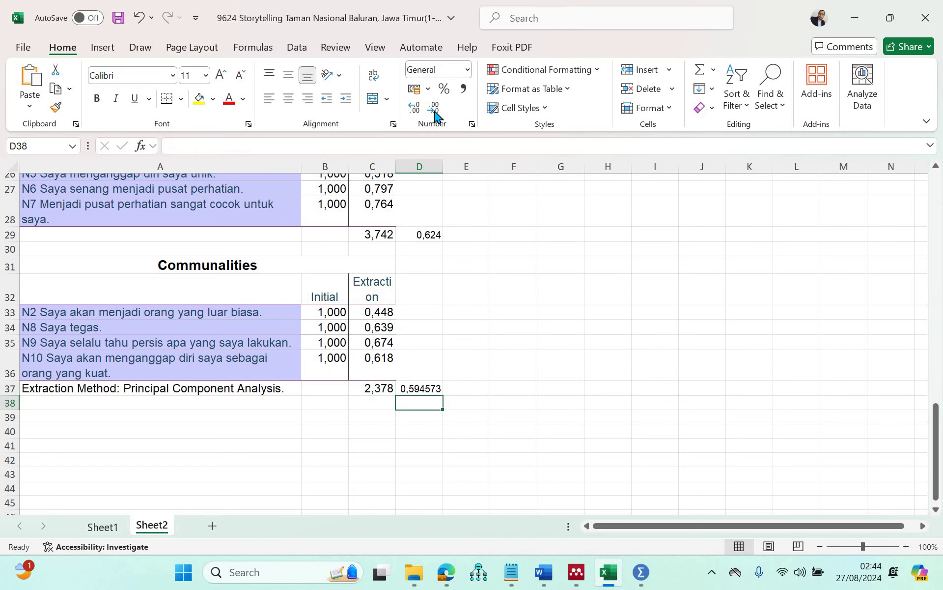
key(Up)
click(435, 110)
click(435, 109)
click(435, 109)
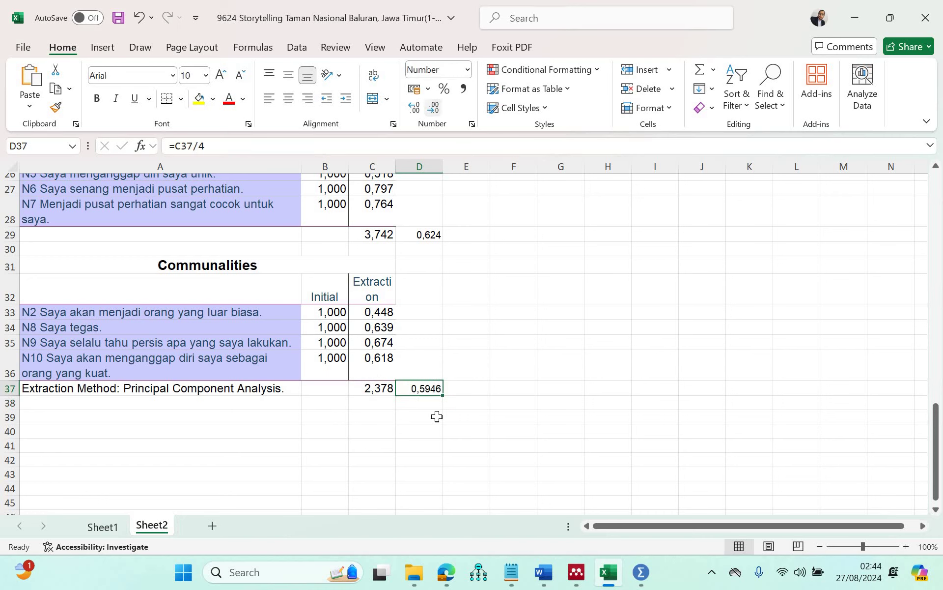
Step: Switch to the Word table and enter 0.595 as the AVE in the Narcissism (2) row
click(544, 572)
click(623, 527)
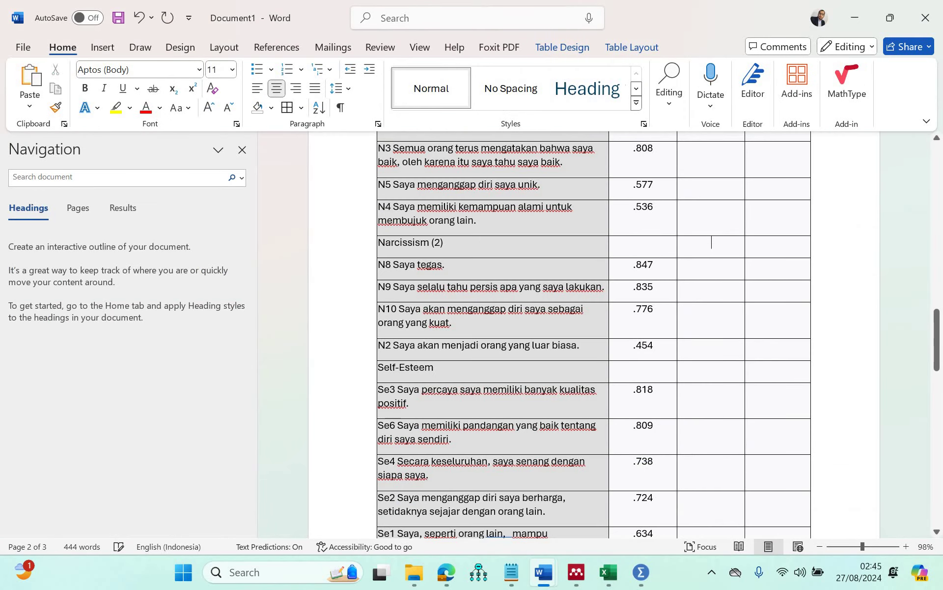
text(0.5)
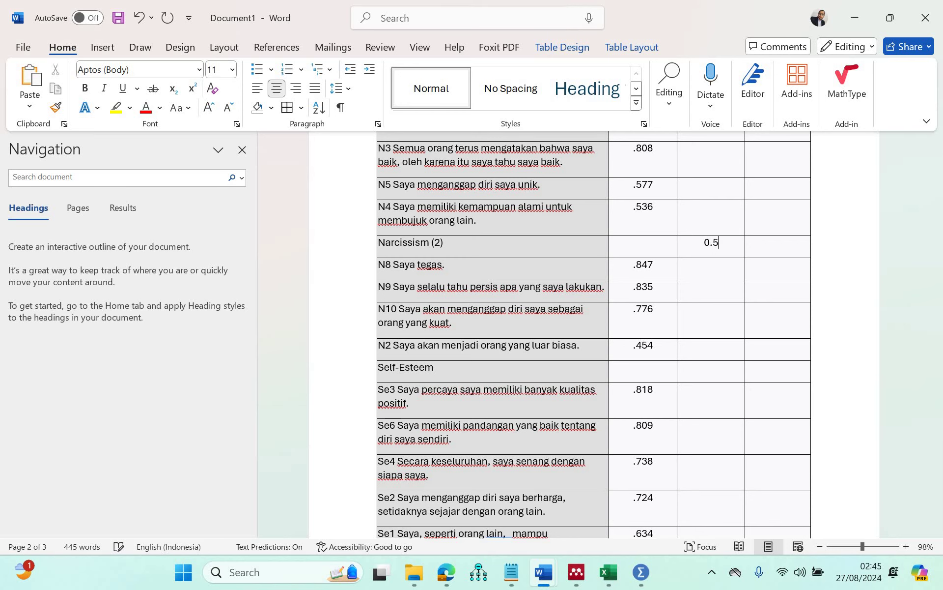
text(95)
Step: Check the Self-Esteem items, reopen Factor Analysis in SPSS and remove the four Narcissism (2) items from the variables
scroll(565, 290, down, 5)
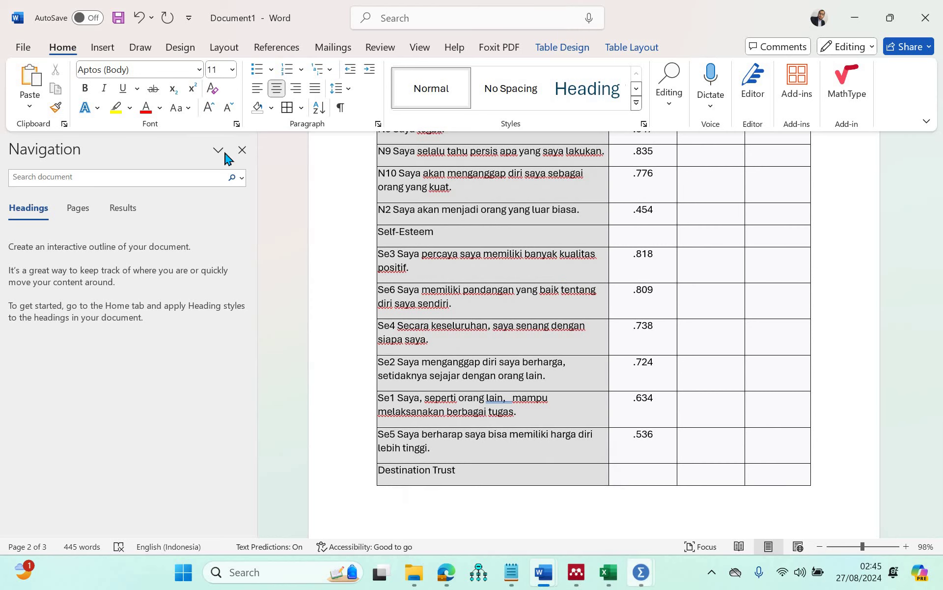
mouse_move(641, 572)
click(718, 486)
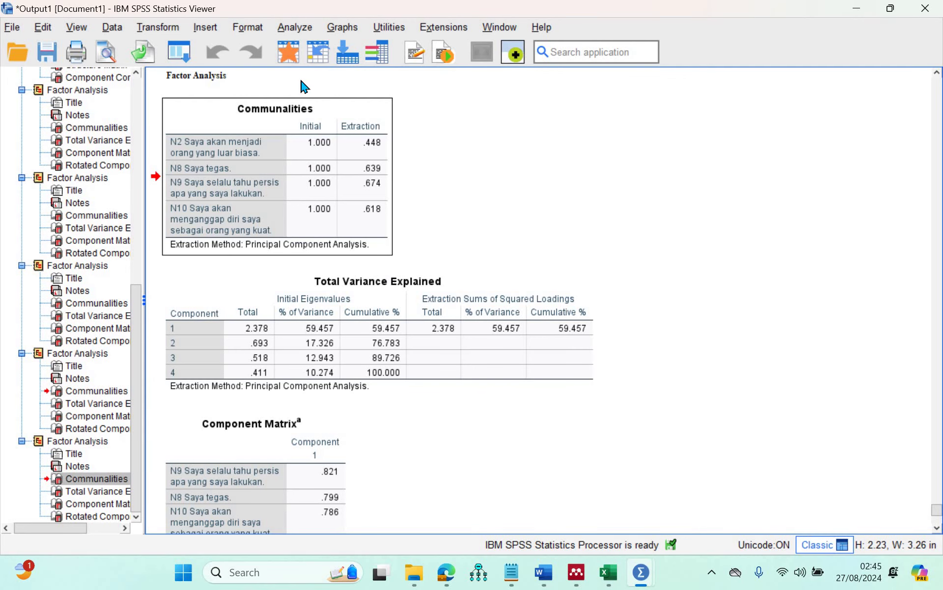
key(alt+o)
click(306, 39)
click(295, 27)
mouse_move(370, 324)
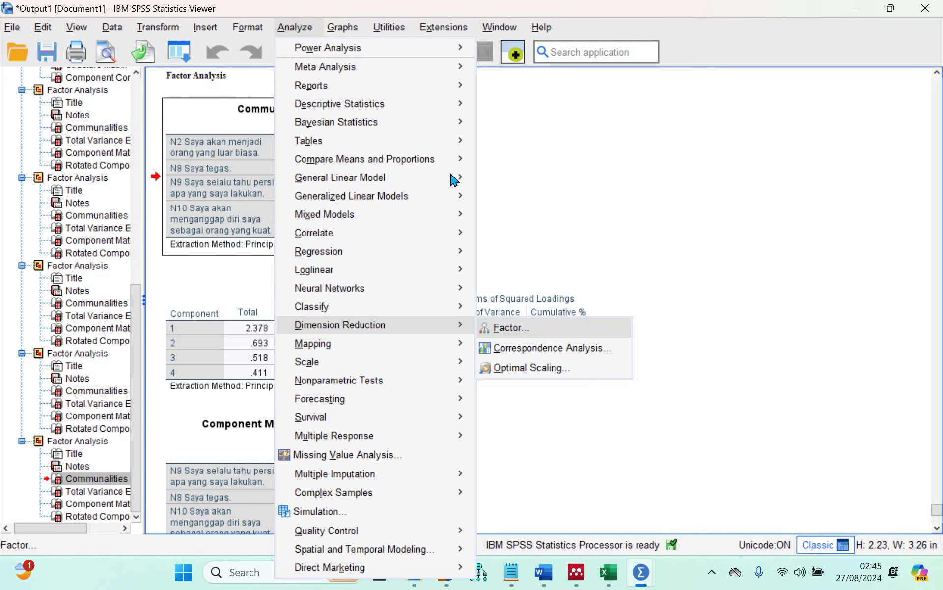
click(510, 327)
click(346, 173)
key(ctrl+a)
click(289, 282)
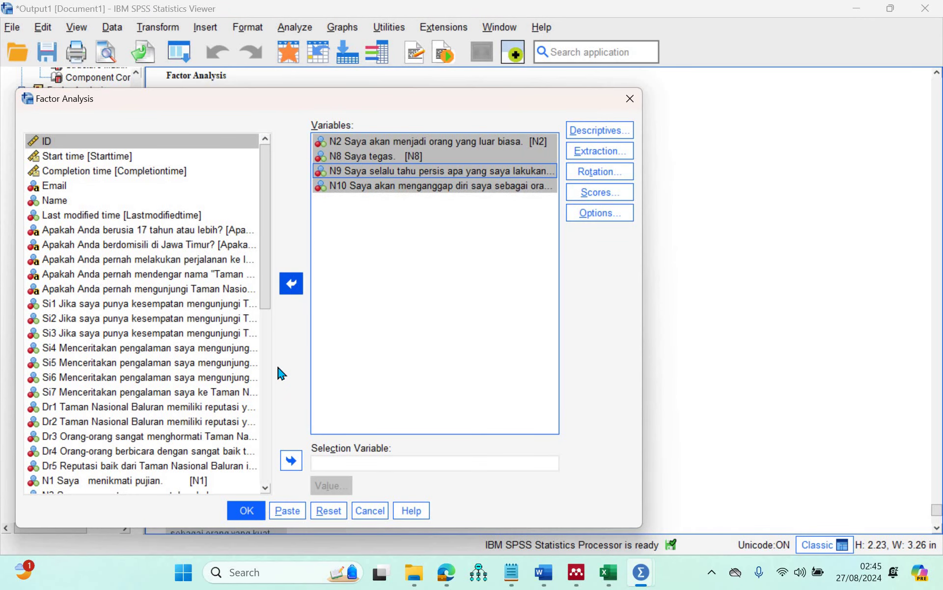
Step: Add the Self-Esteem items Se1 to Se6 as variables and run the factor analysis
scroll(69, 352, down, 6)
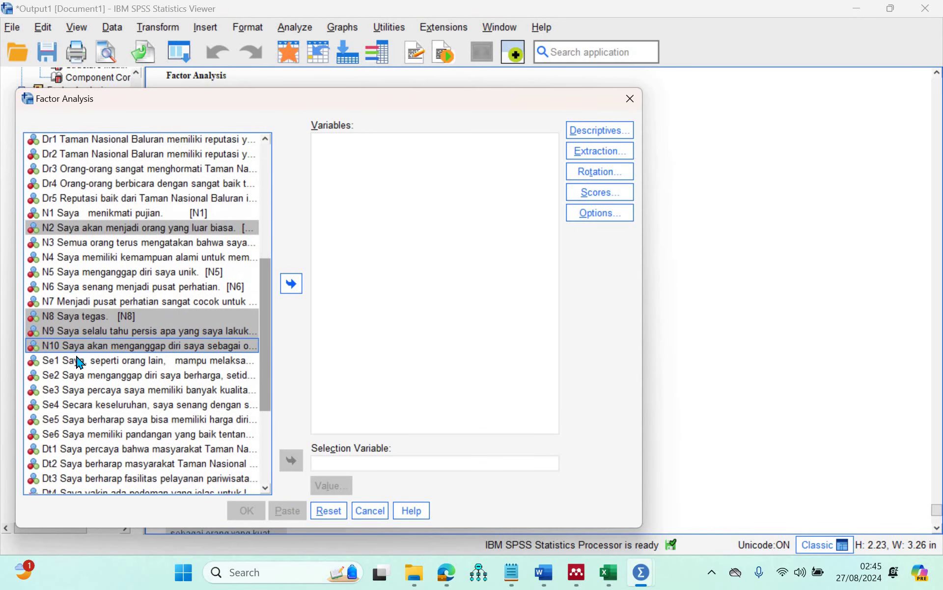
key(Down)
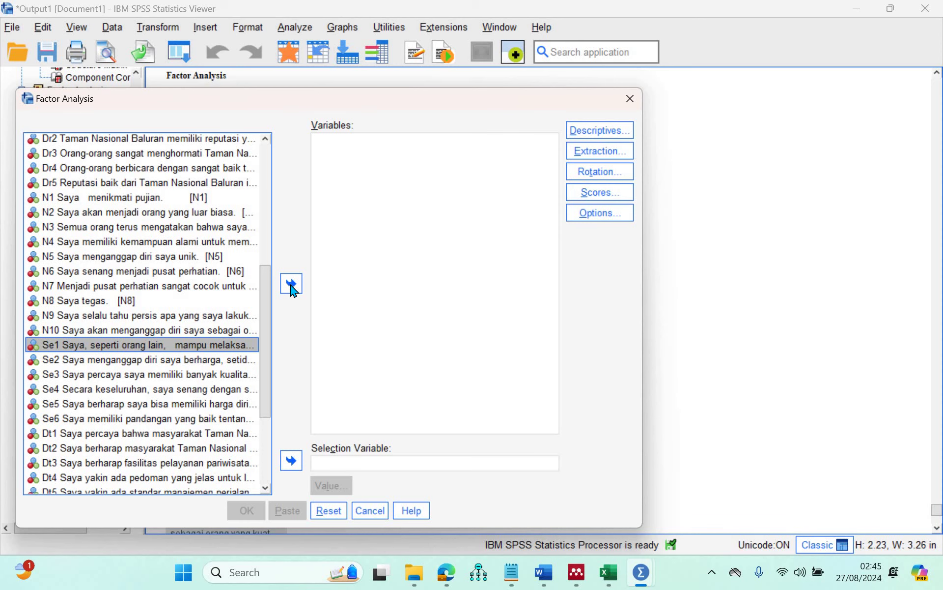
key(shift+Down)
key(shift+Down)
key(shift+Down)
key(shift+Down)
key(shift+Down)
click(290, 285)
click(239, 516)
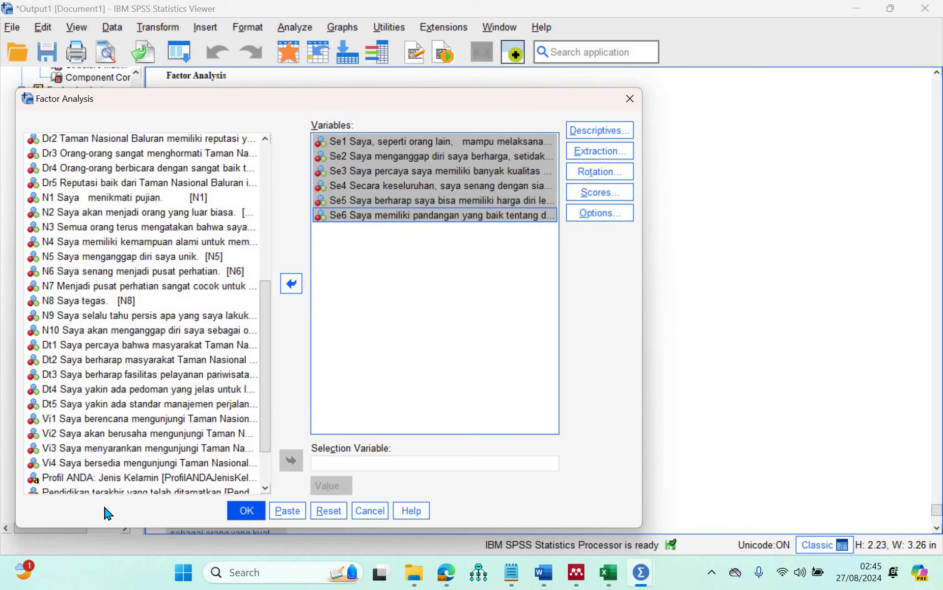
key(Return)
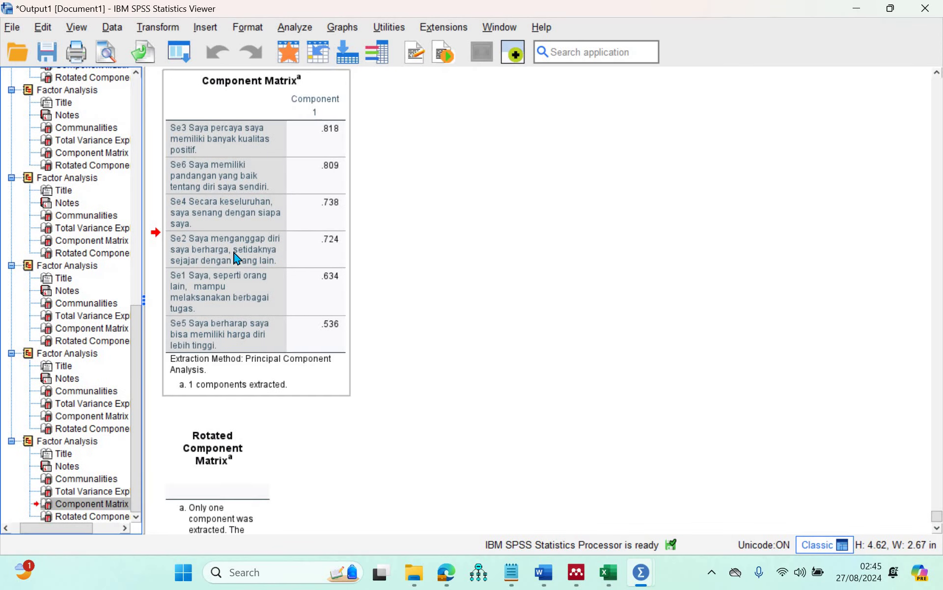
Step: Copy the Self-Esteem Component Matrix from the SPSS output and paste it at A39 of Sheet2 in Excel
right_click(205, 207)
click(234, 254)
key(alt+Tab)
click(189, 416)
key(ctrl+v)
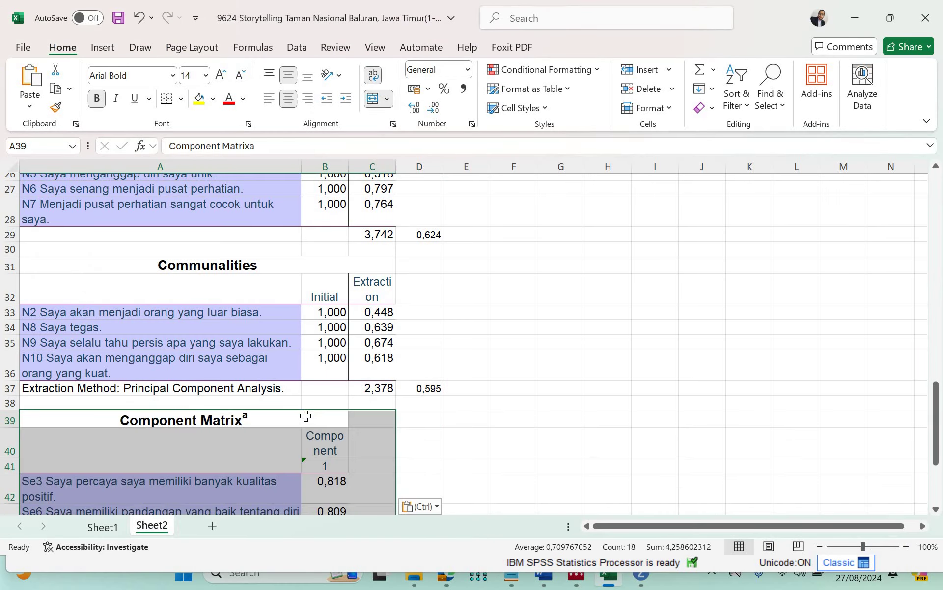
scroll(310, 412, down, 5)
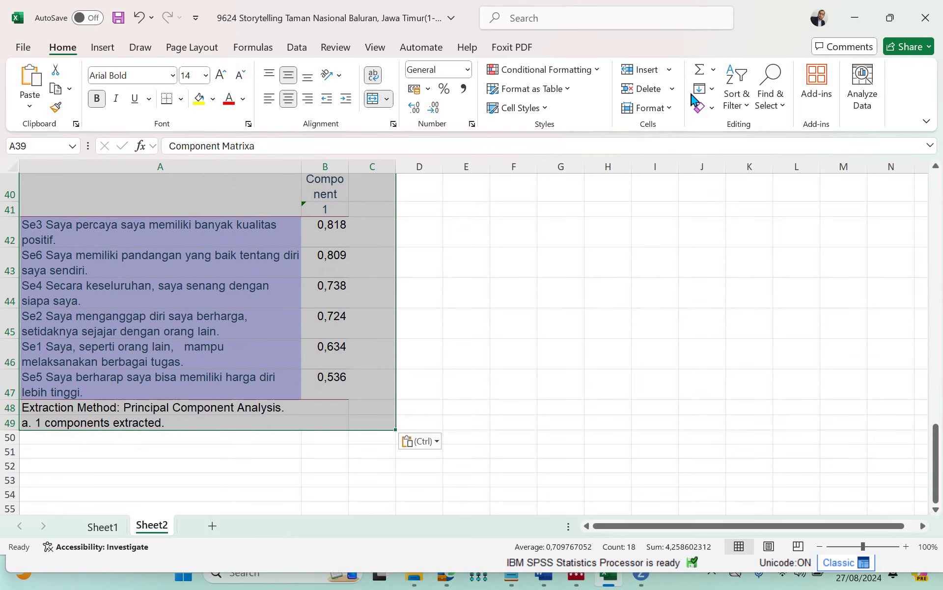
Step: Unmerge the footer cells in row 48 and sum the Self-Esteem component loadings B42:B47 in B48
click(294, 408)
click(369, 102)
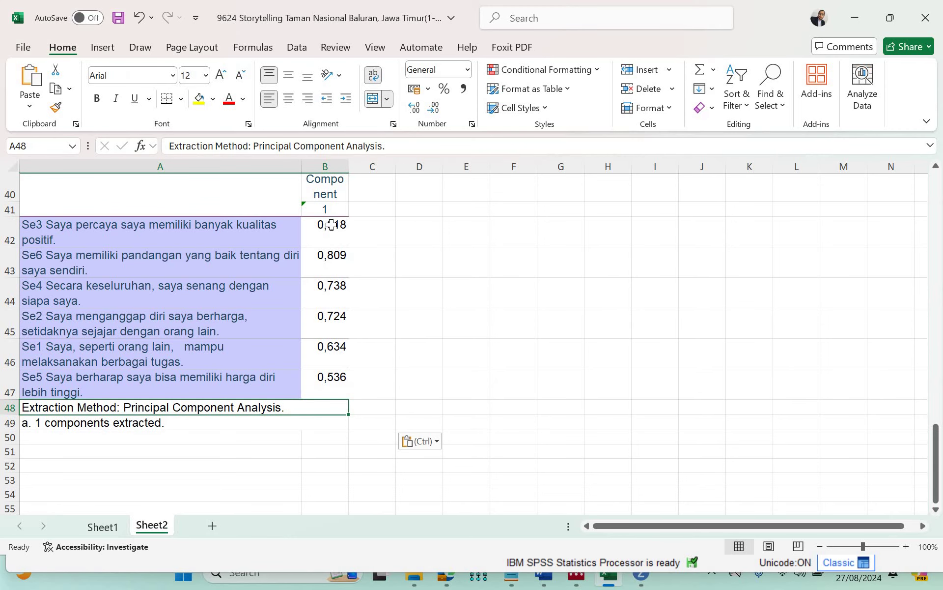
drag(329, 231, 329, 408)
key(alt+equal)
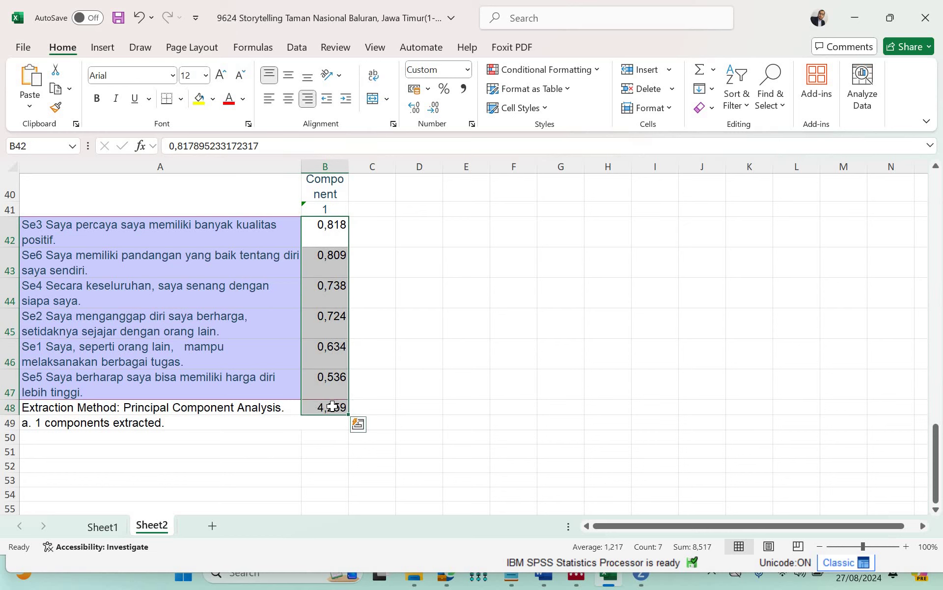
click(332, 406)
key(Right)
text(=)
click(333, 407)
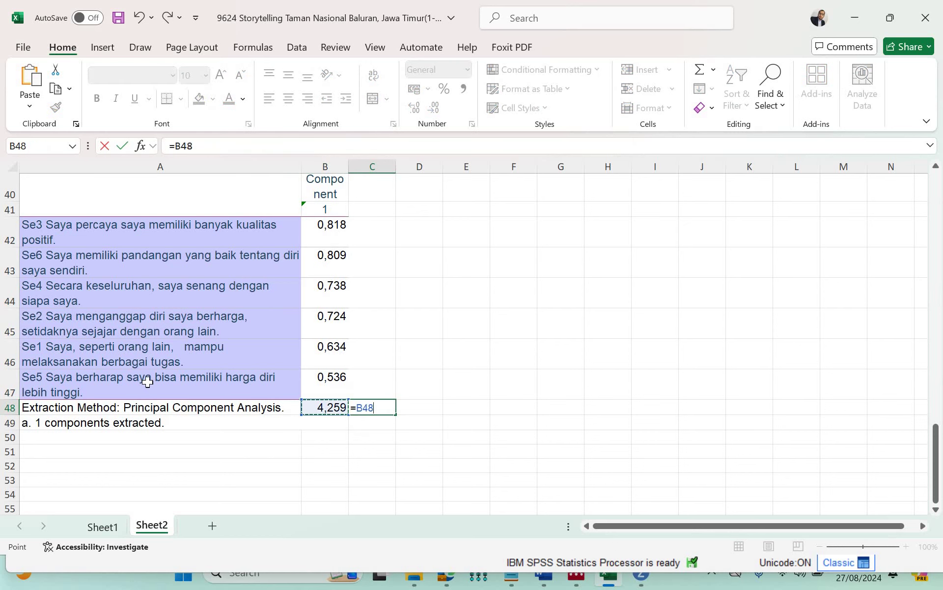
text(/)
Step: Copy the Self-Esteem Communalities table from the latest factor analysis in the SPSS output and return to Excel
mouse_move(641, 572)
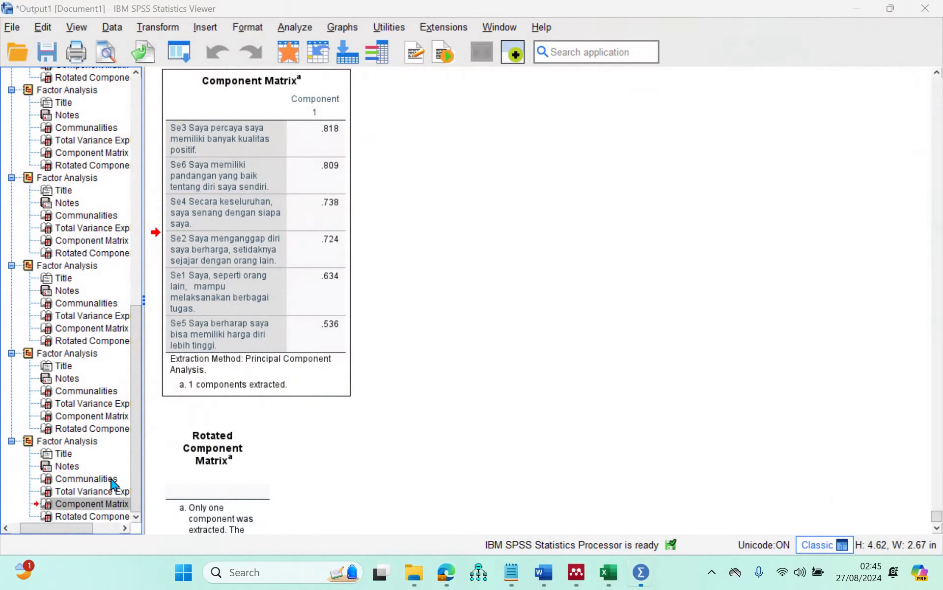
click(111, 478)
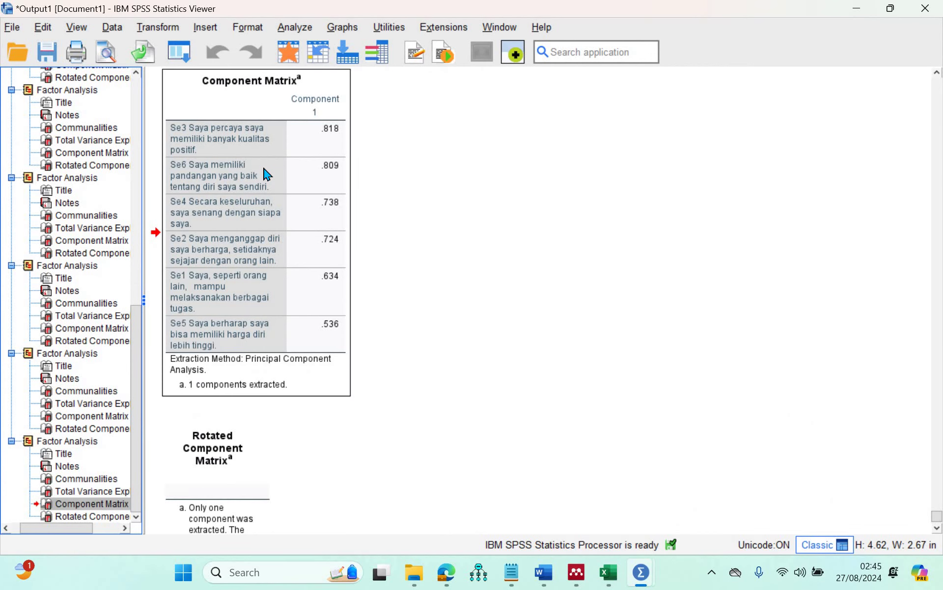
click(302, 206)
right_click(266, 172)
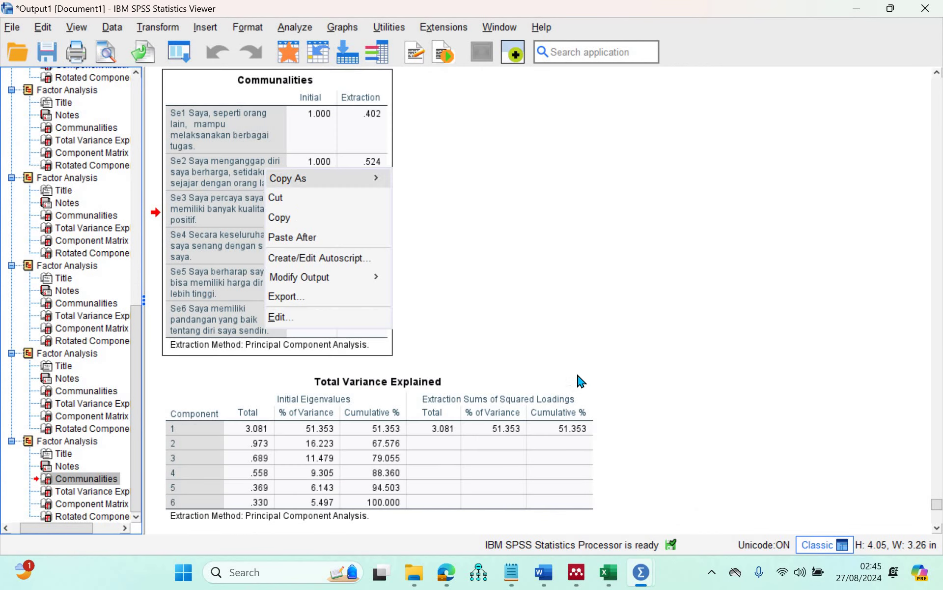
click(282, 216)
click(609, 573)
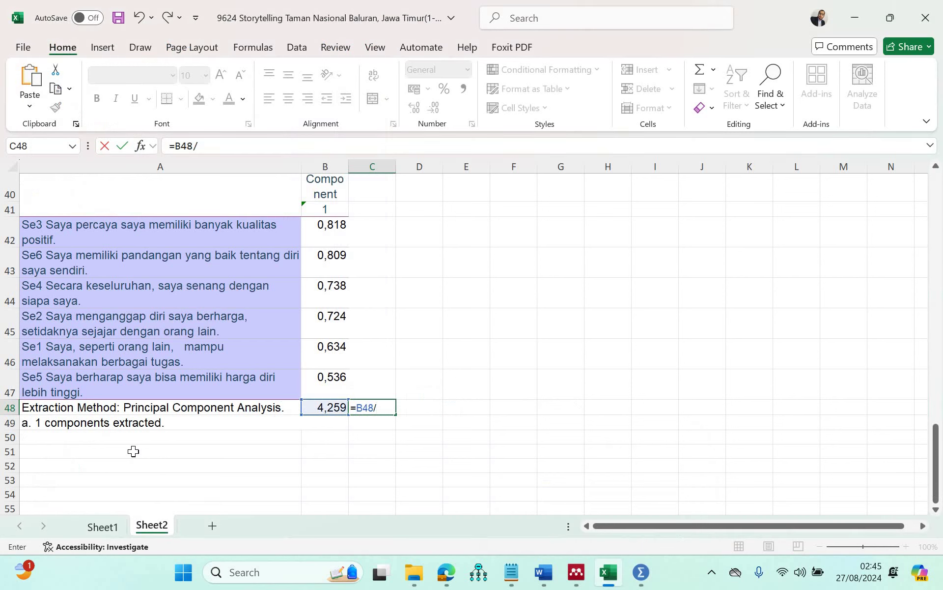
click(133, 451)
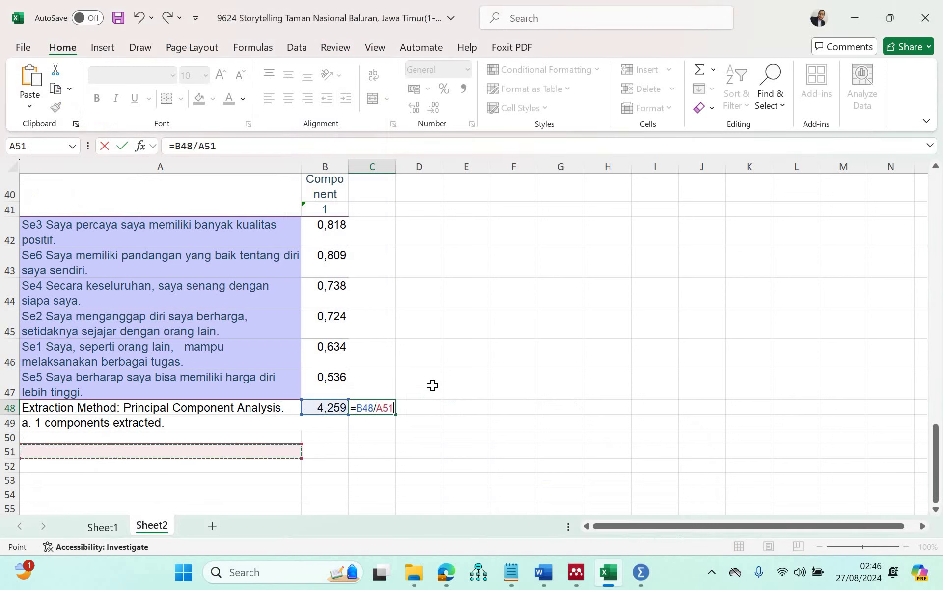
key(ctrl+v)
key(Return)
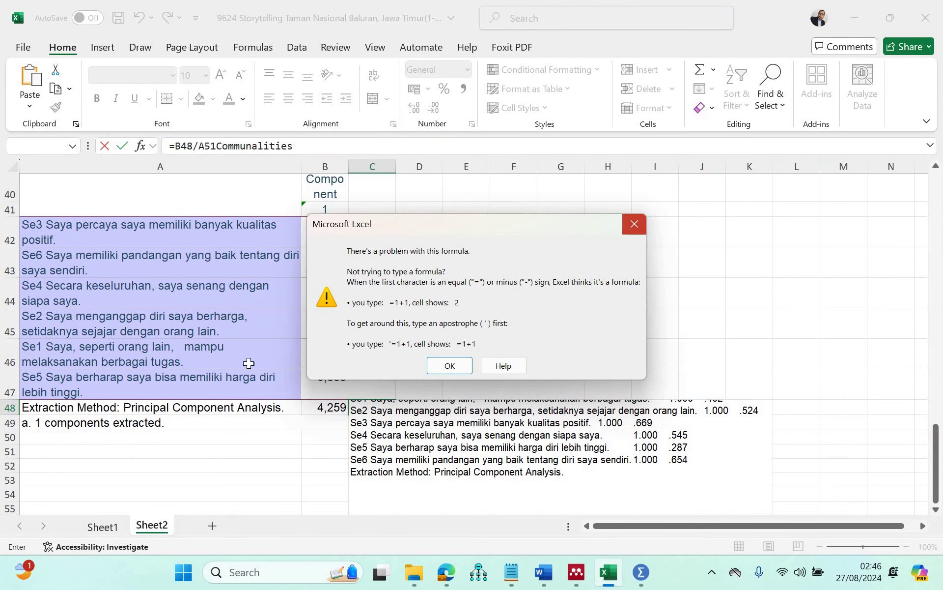
key(Return)
scroll(151, 377, down, 2)
click(151, 379)
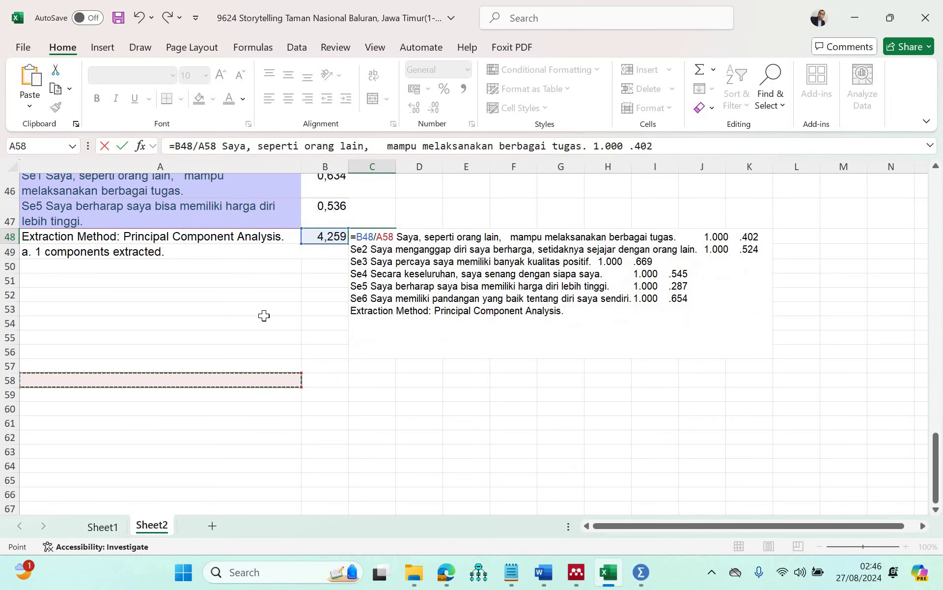
click(265, 310)
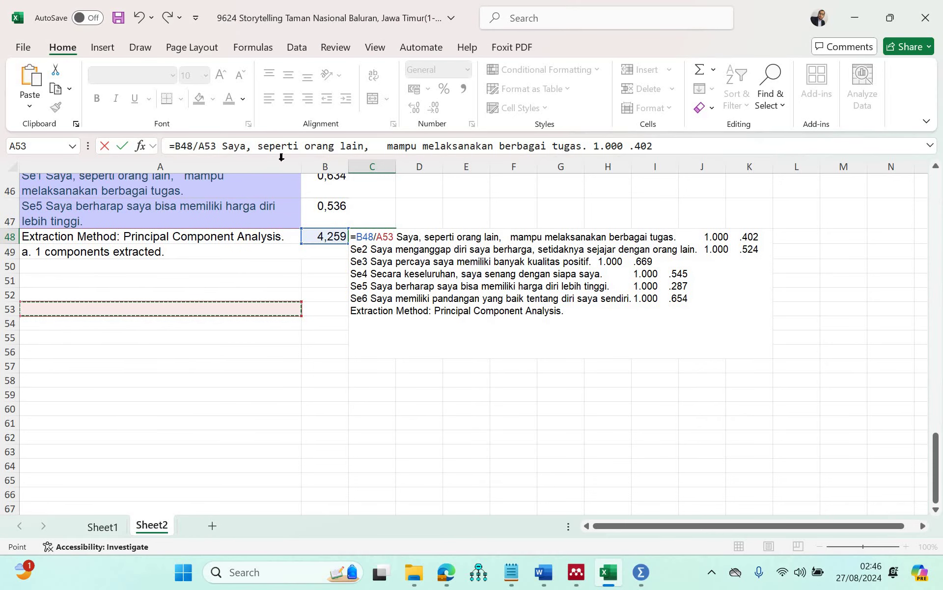
key(Down)
key(Down)
key(Down)
key(Down)
key(Down)
key(Right)
key(Right)
key(Down)
key(Down)
key(Right)
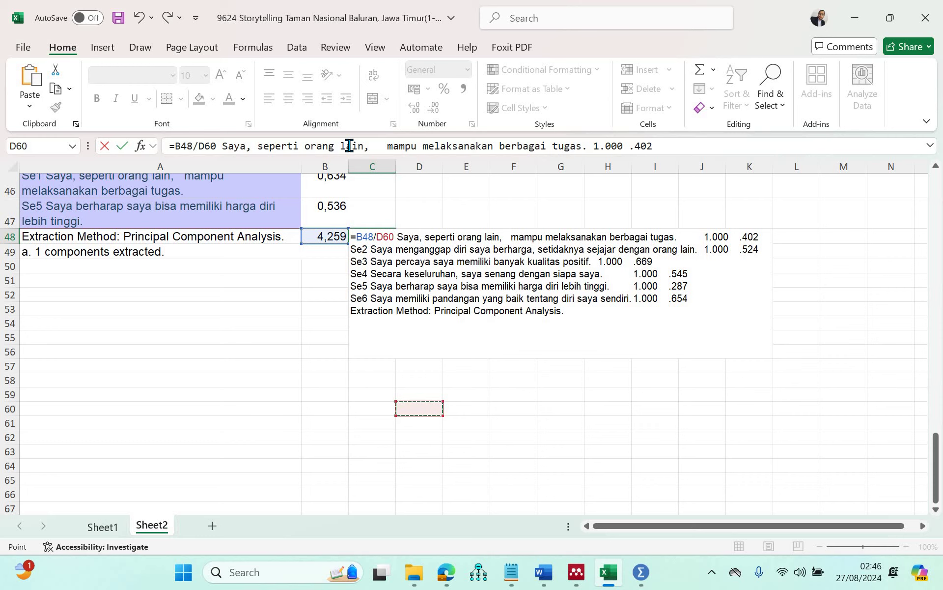
click(349, 146)
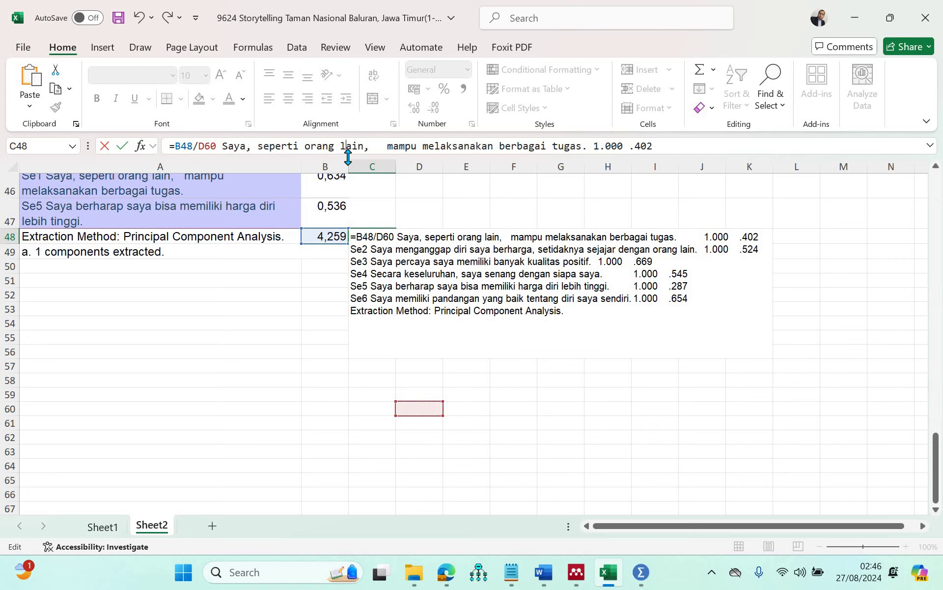
key(Escape)
Step: Paste the Self-Esteem Communalities table at A55 of Sheet2
click(231, 311)
key(Down)
key(Down)
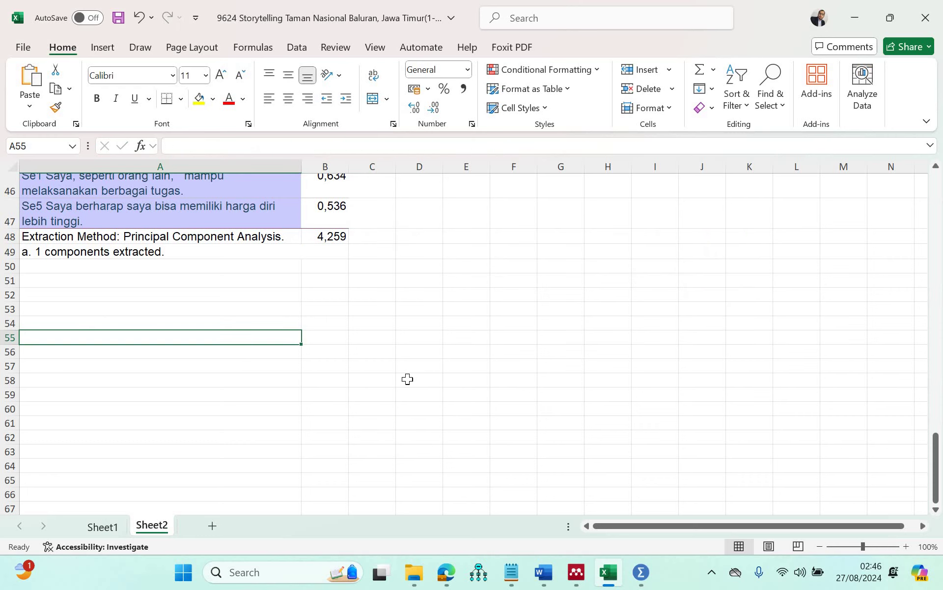
key(ctrl+v)
Step: Unmerge the footer cells in row 63 and sum the Self-Esteem extraction values C57:C62 in C63
scroll(386, 190, down, 3)
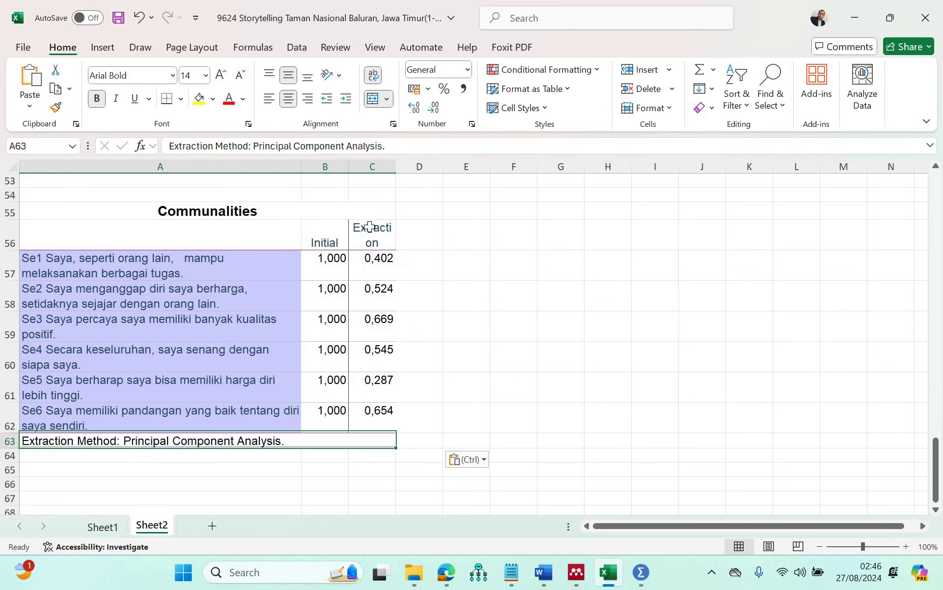
drag(373, 258, 374, 442)
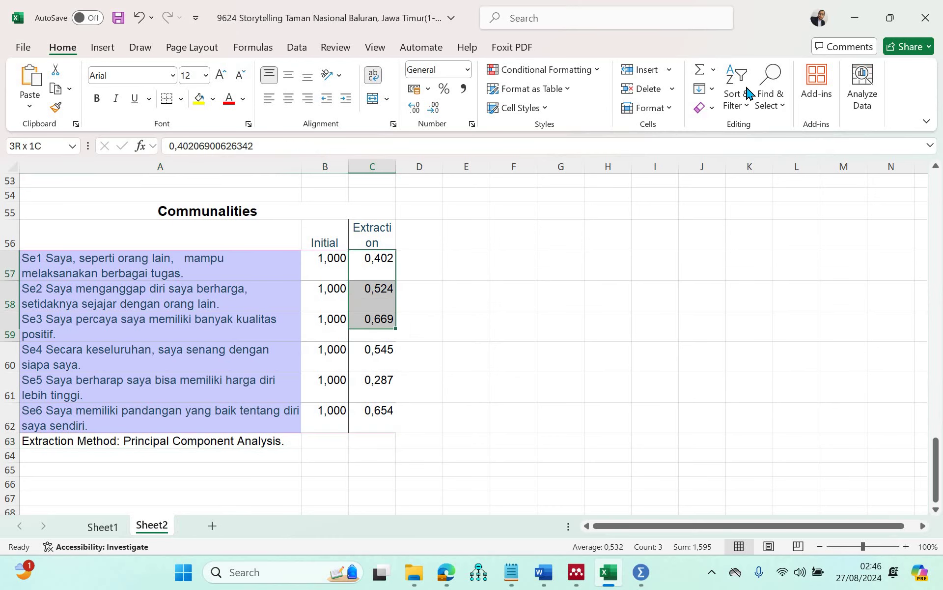
click(702, 74)
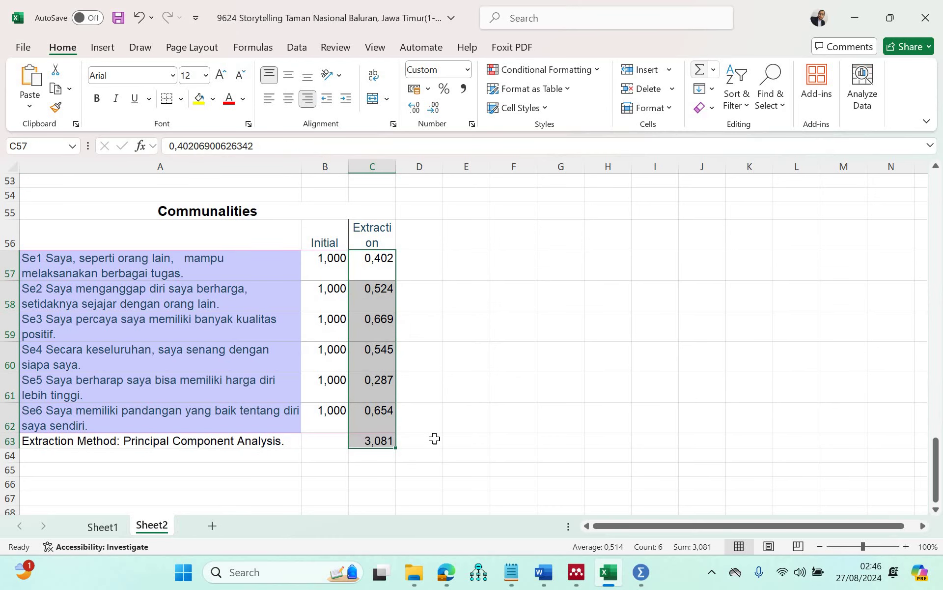
Step: Calculate the Self-Esteem AVE in D63 with =C63/6 and show it with three decimals
click(402, 442)
text(=)
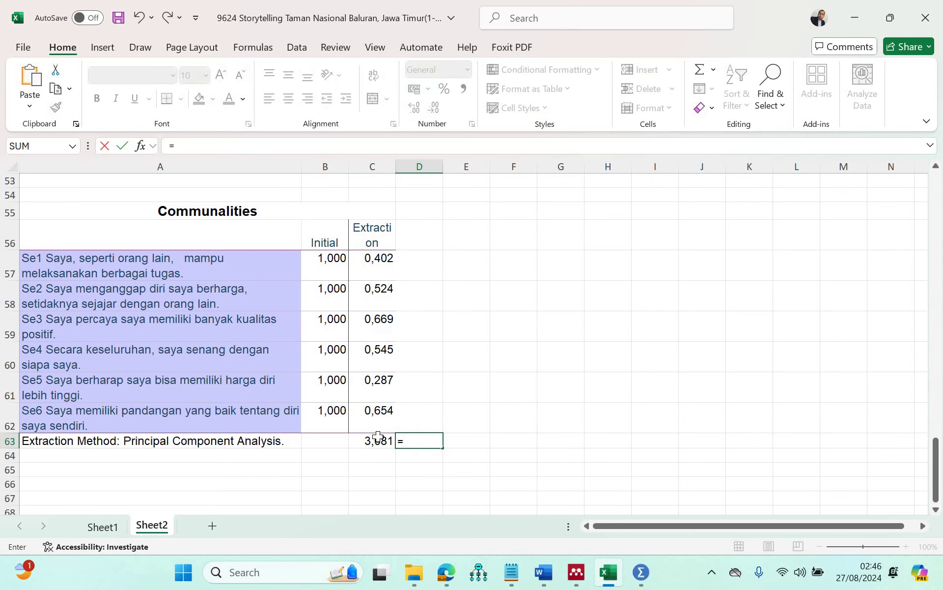
click(378, 437)
text(/6)
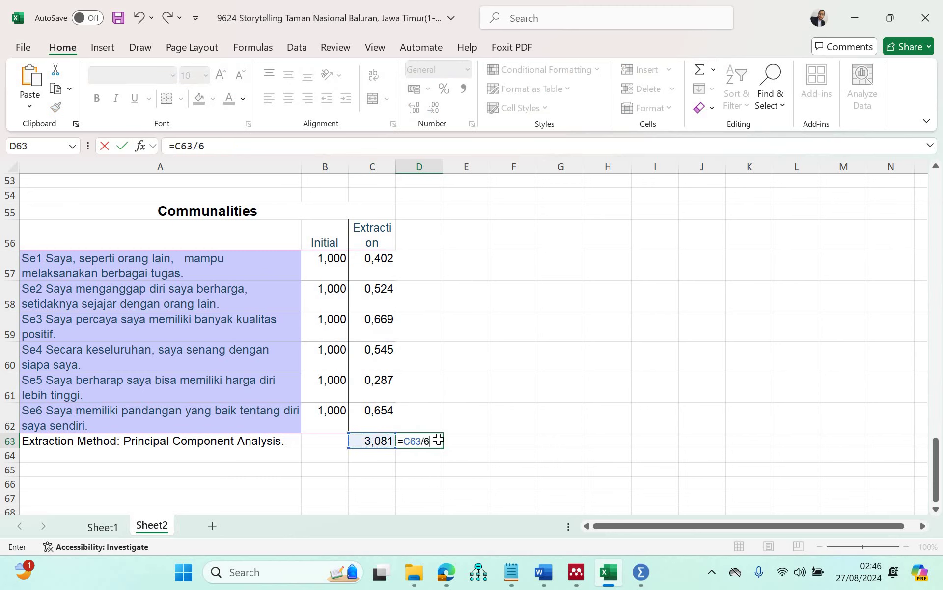
key(Return)
key(Up)
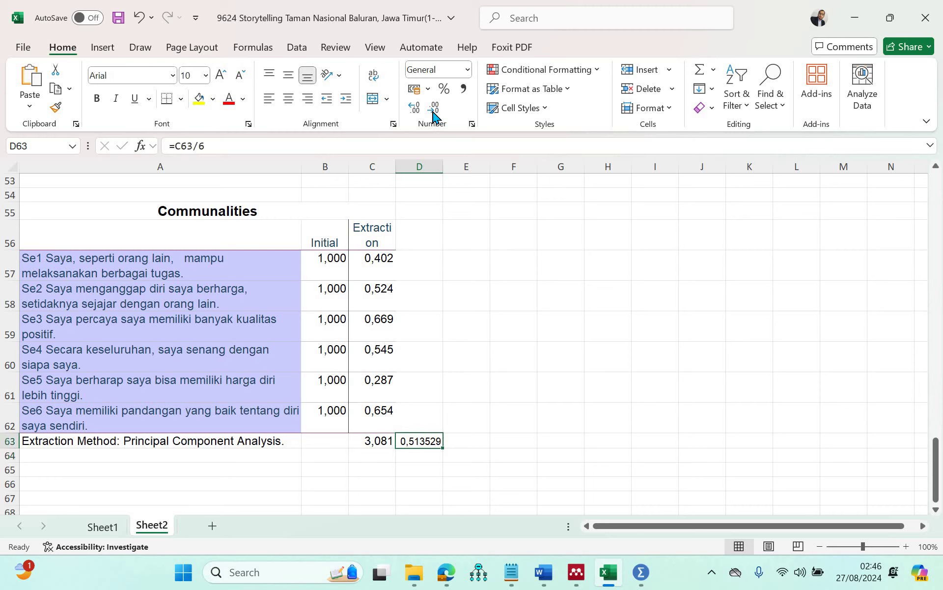
click(434, 108)
click(434, 108)
click(434, 108)
Step: Switch to the Word table in Document1 and enter 0.514 as the AVE in the Self-Esteem row
mouse_move(543, 572)
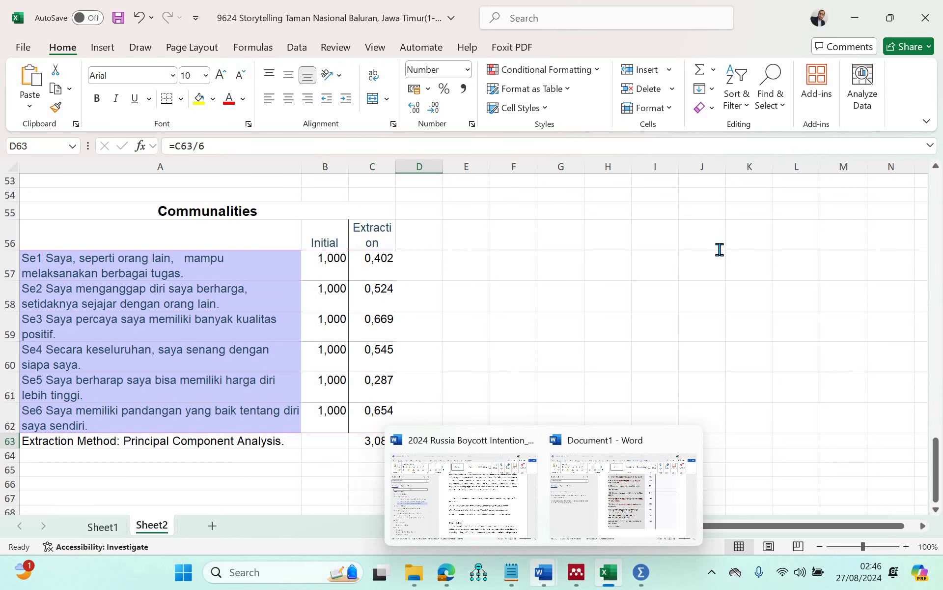
click(622, 494)
click(711, 231)
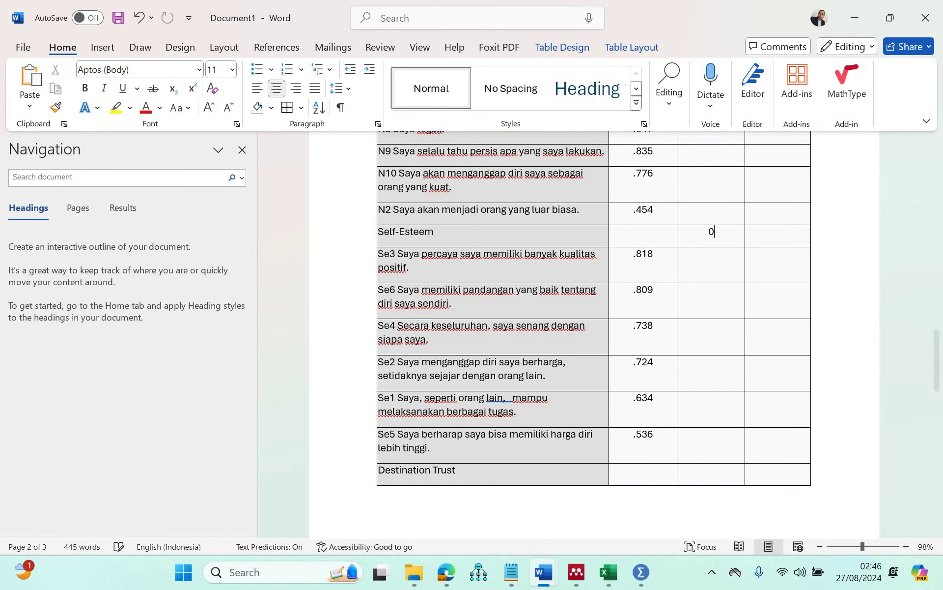
text(0.514)
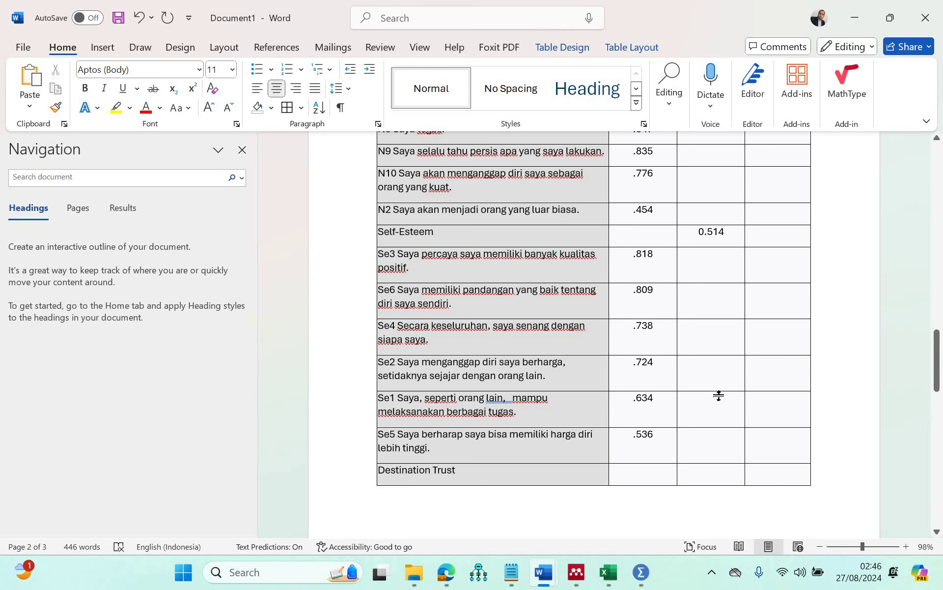
Step: Check the next construct, Destination Trust, then find its Communalities table (Dt1 to Dt5) in the SPSS output and copy it
scroll(718, 396, down, 1)
scroll(707, 398, down, 2)
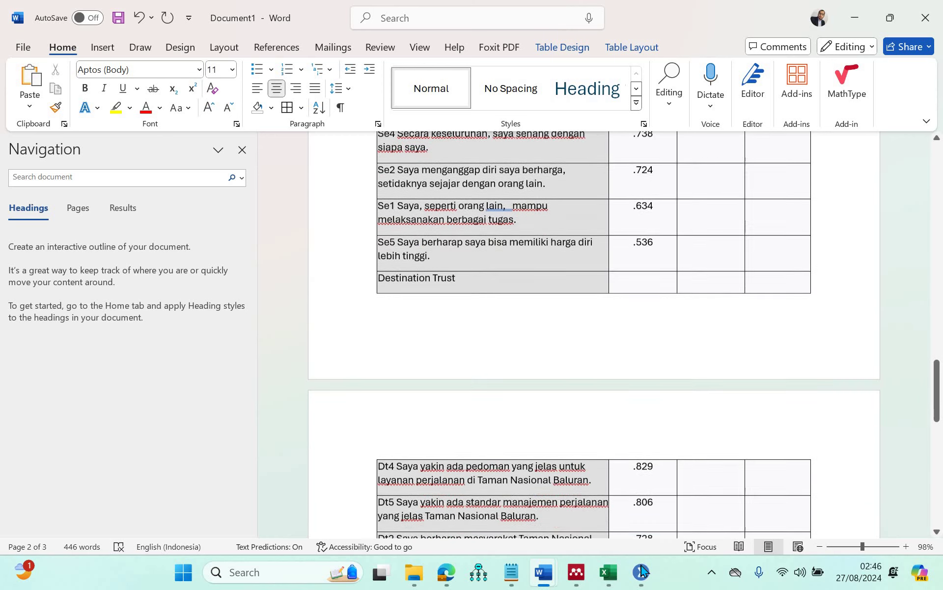
mouse_move(643, 570)
click(699, 519)
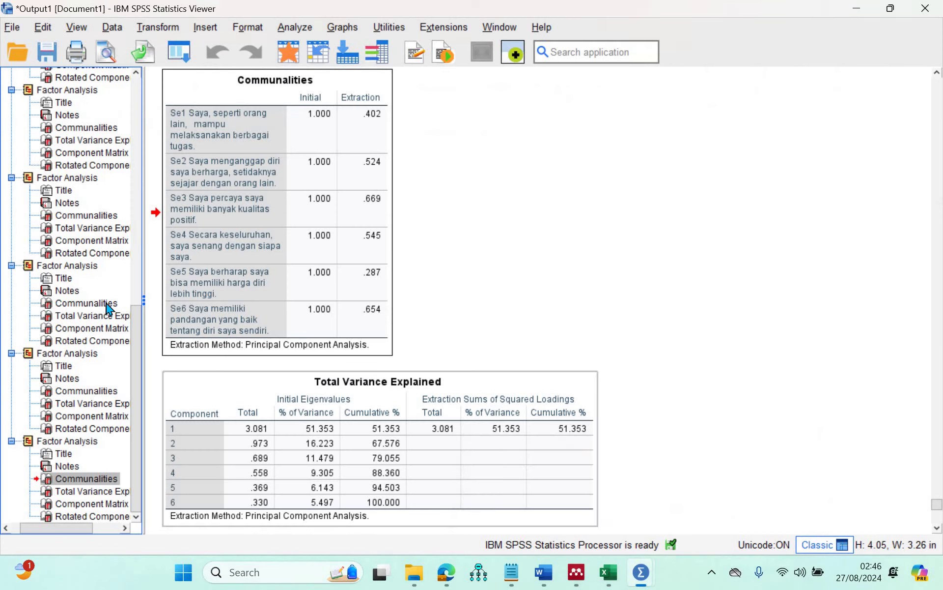
click(111, 301)
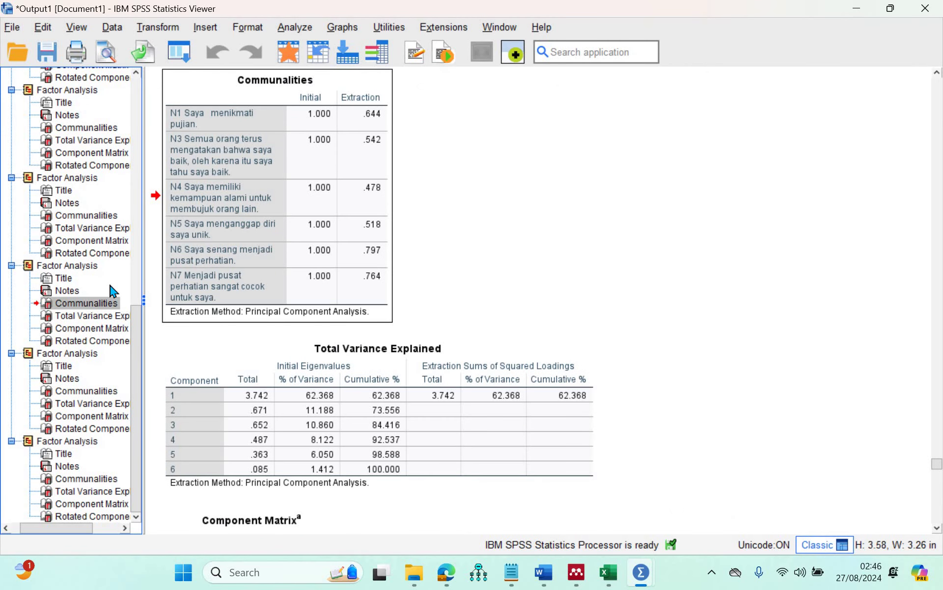
scroll(108, 257, up, 1)
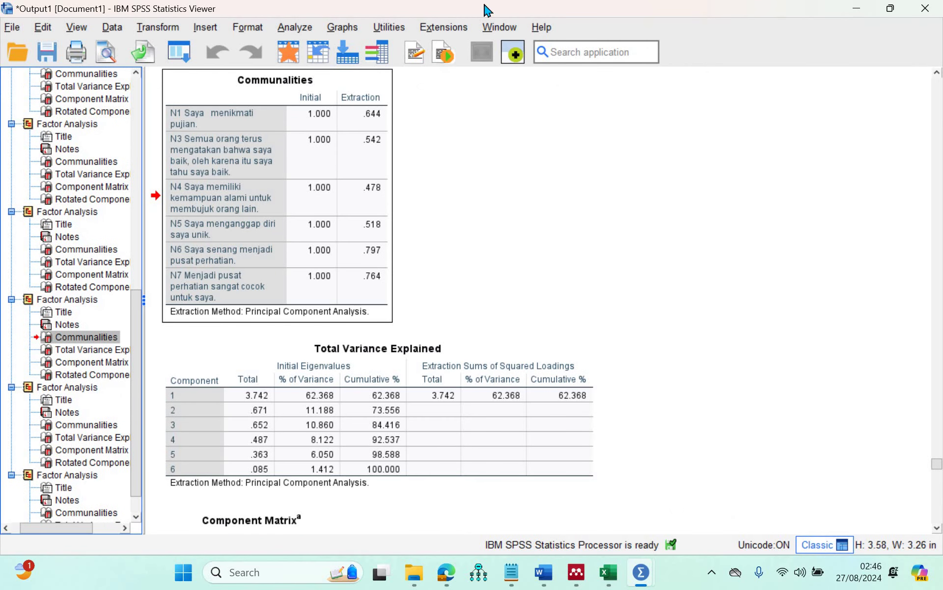
click(108, 250)
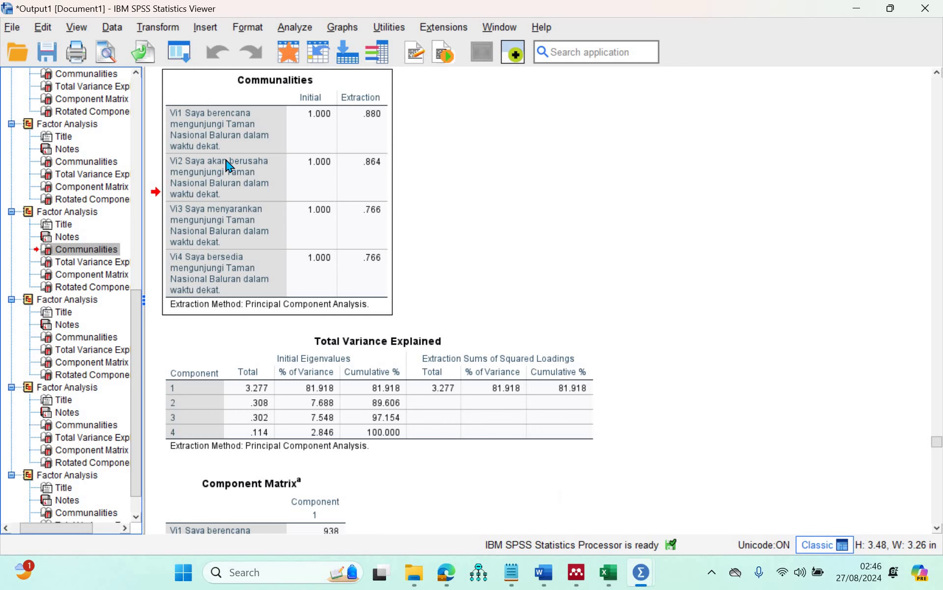
click(107, 161)
right_click(226, 159)
click(257, 208)
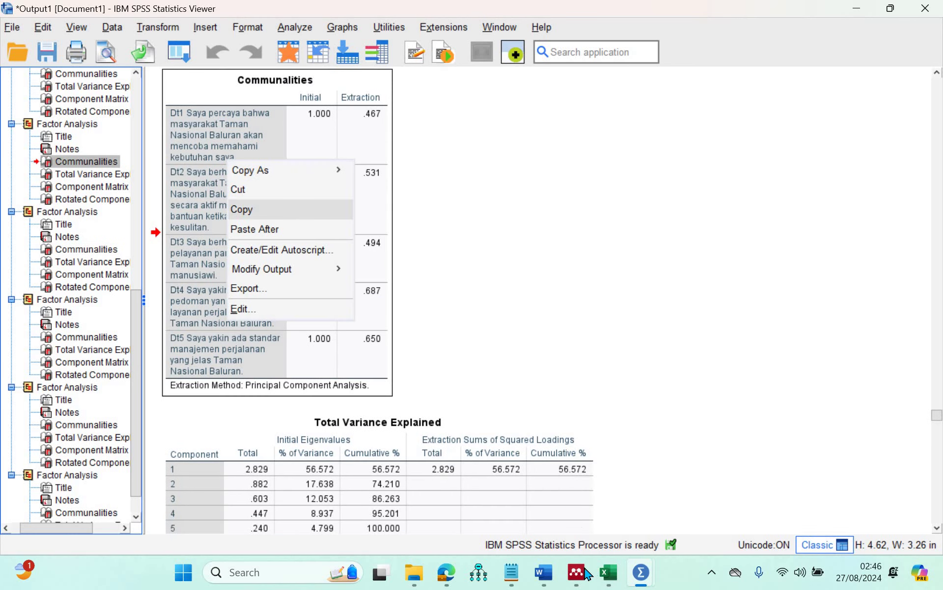
key(Return)
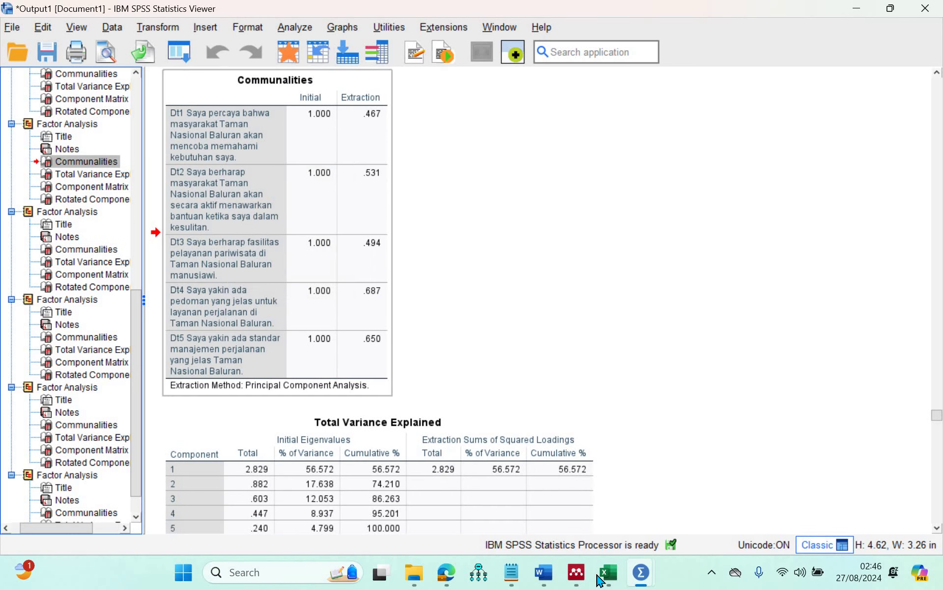
Step: Switch to Excel and paste the Destination Trust Communalities table at A65 of Sheet2
key(alt+Tab)
click(61, 472)
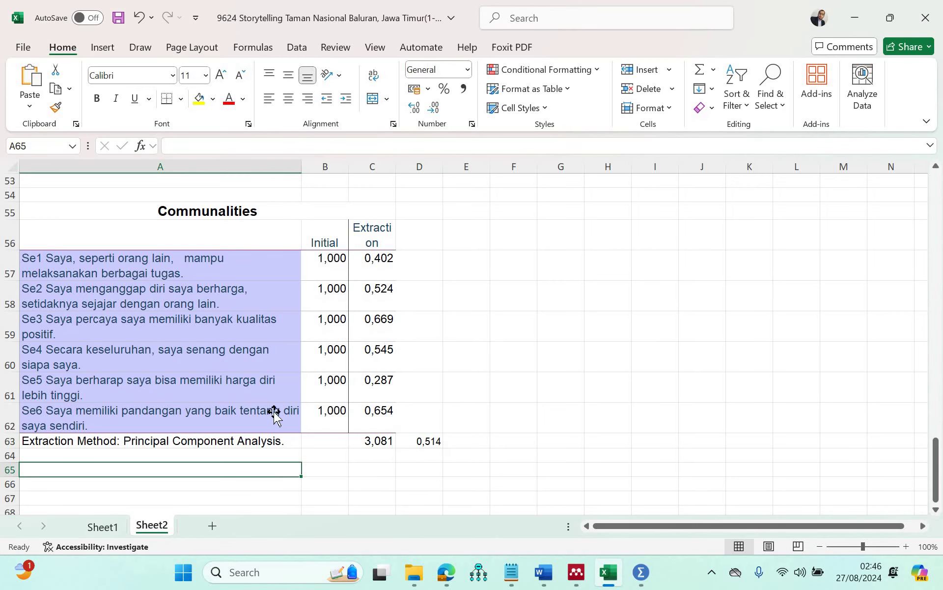
key(ctrl+v)
Step: Unmerge the footer cells in row 72 and sum the Destination Trust extraction values C67:C71 in C72
scroll(385, 187, down, 4)
key(ctrl+Down)
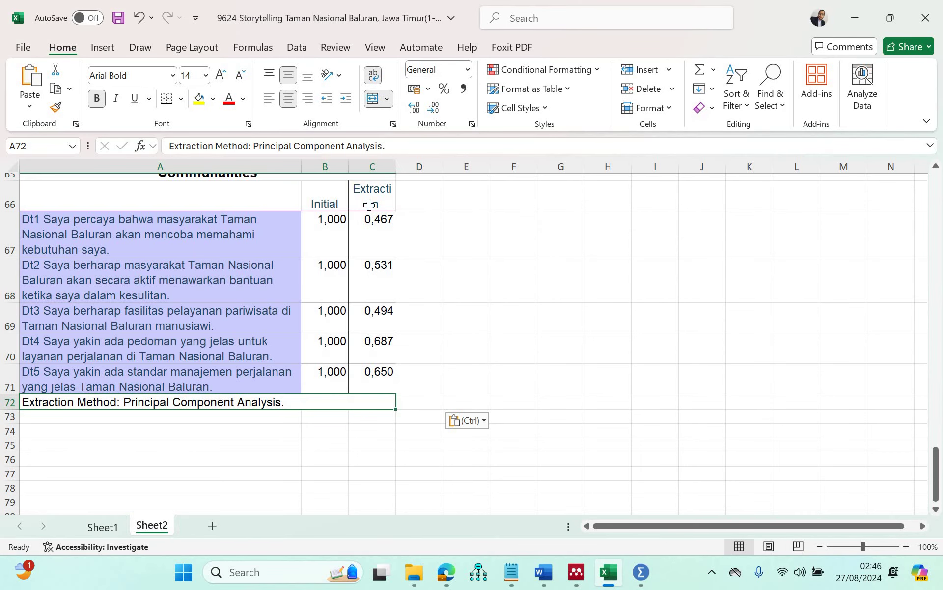
drag(378, 226, 379, 402)
key(alt+equal)
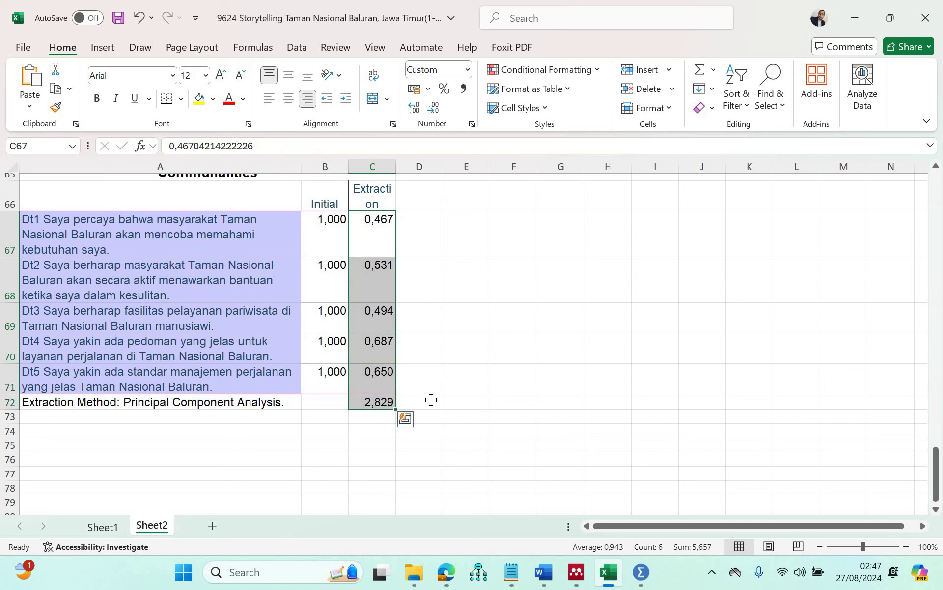
Step: Calculate the Destination Trust AVE in D72 with =C72/5
click(367, 405)
key(Right)
text(=)
click(368, 402)
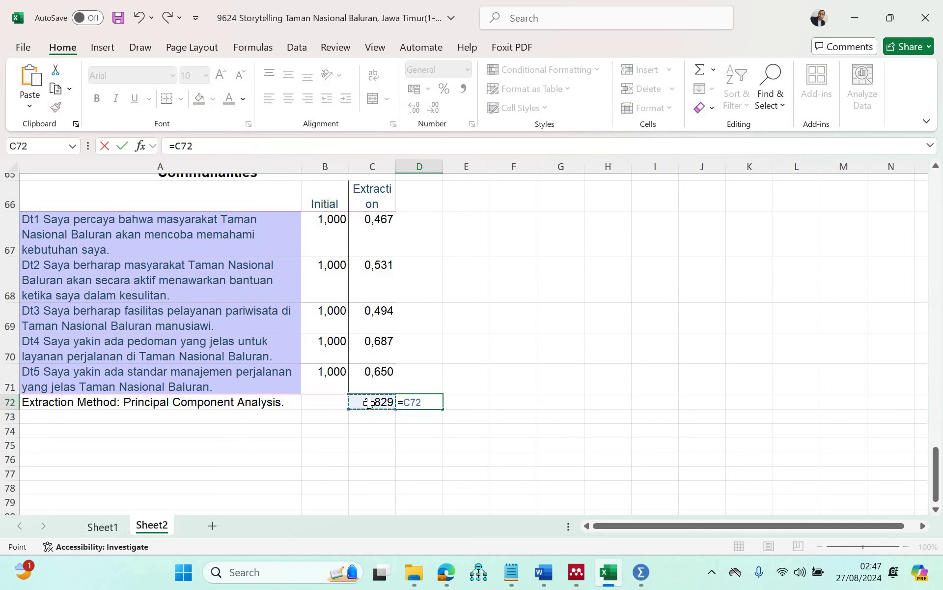
text(/5)
key(Return)
key(Up)
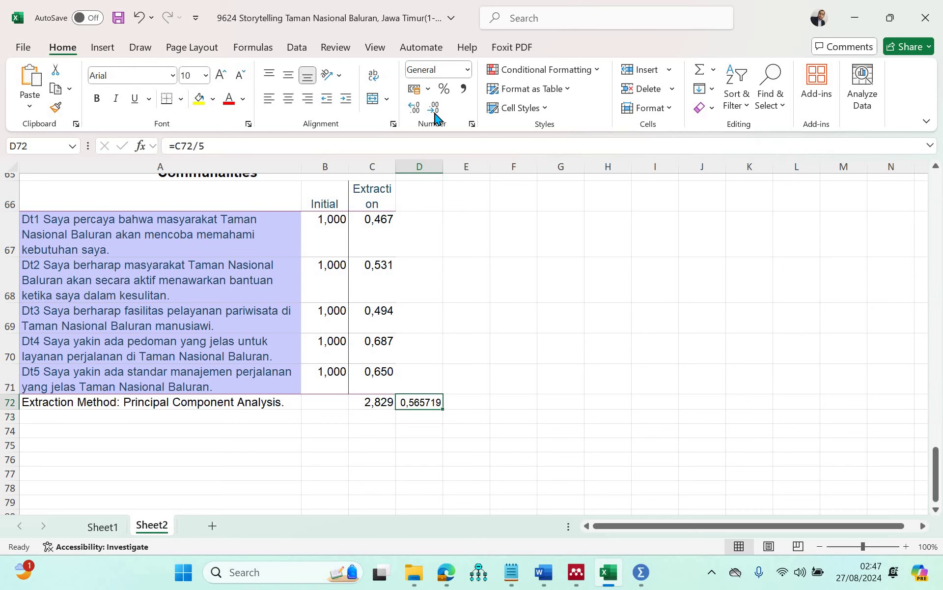
Step: Reduce the Destination Trust AVE in D72 to three decimal places
click(435, 113)
click(435, 113)
click(435, 113)
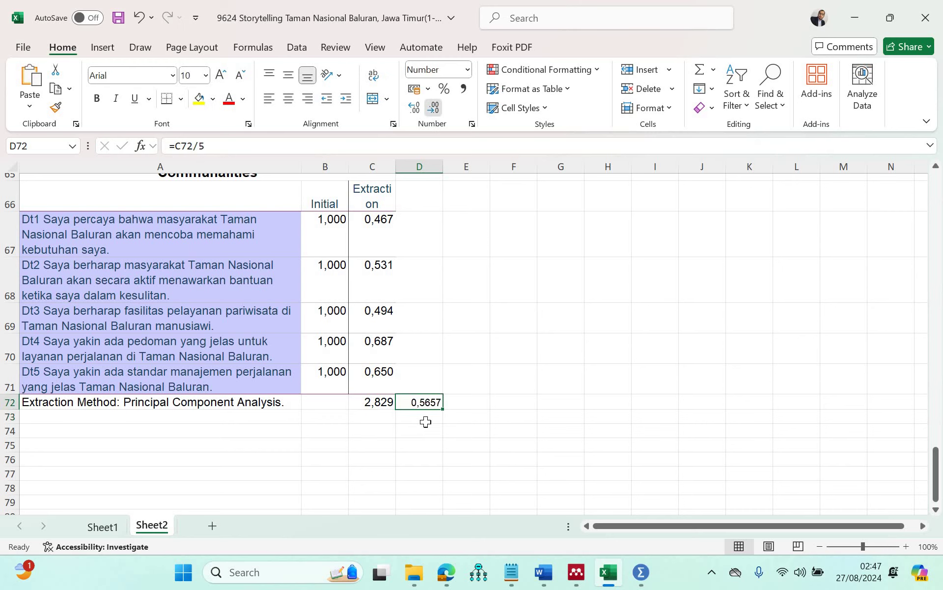
Step: Switch to the Word document and enter 0.566 as the AVE in the Destination Trust row
click(631, 503)
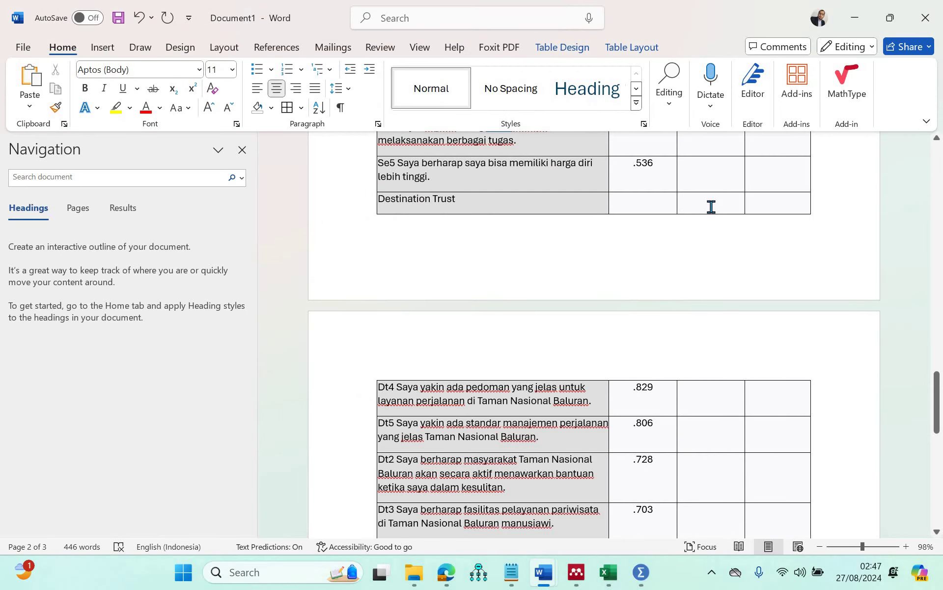
text(0)
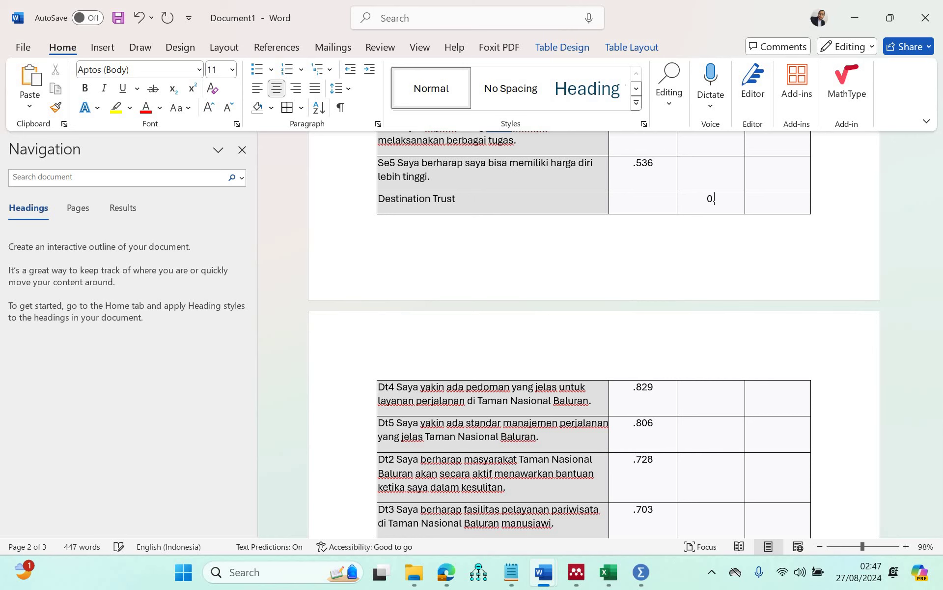
text(.946)
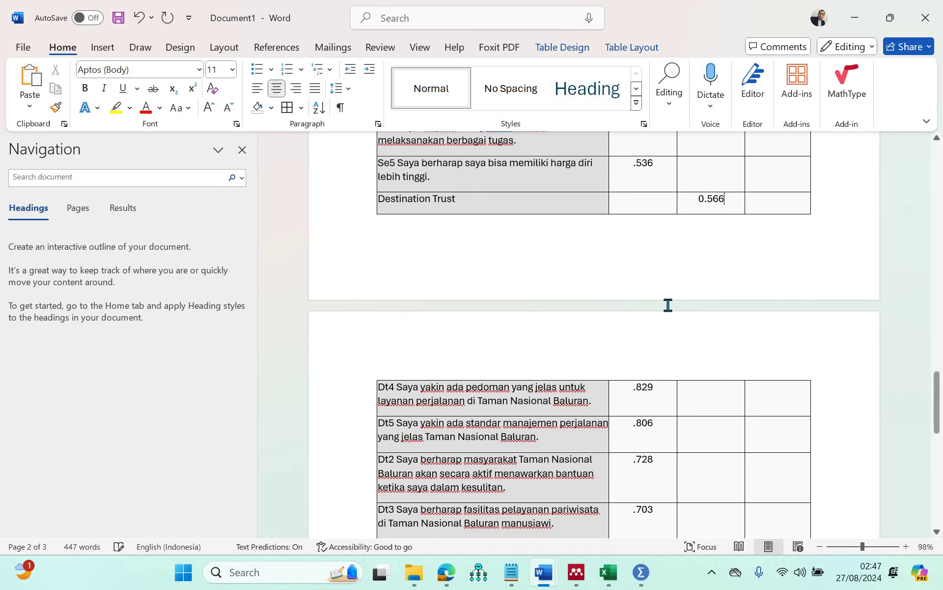
Step: Check the next construct, Visit Intention, then find its Communalities table (Vi1 to Vi4) in the SPSS output and copy it
scroll(722, 262, down, 3)
scroll(722, 262, down, 4)
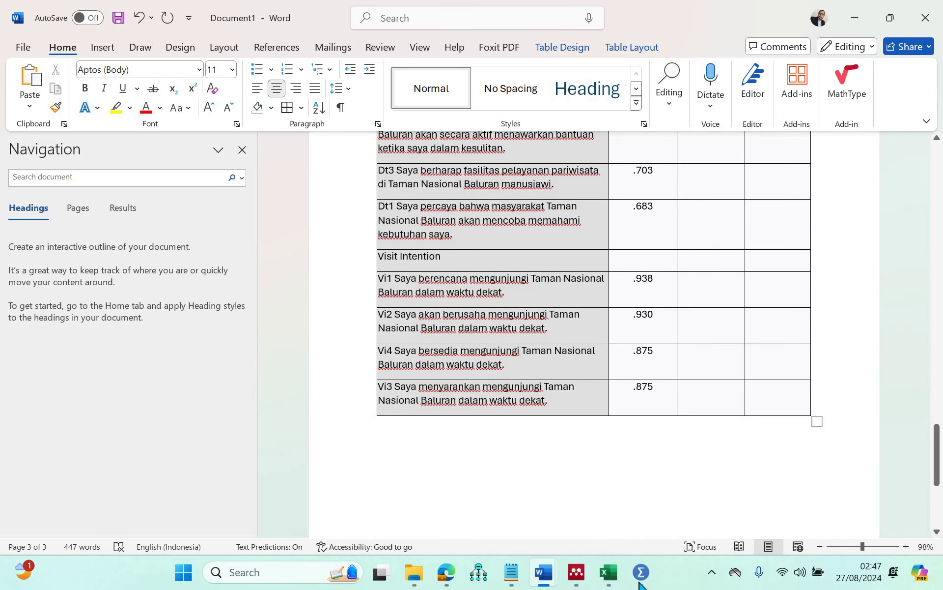
mouse_move(641, 572)
click(718, 493)
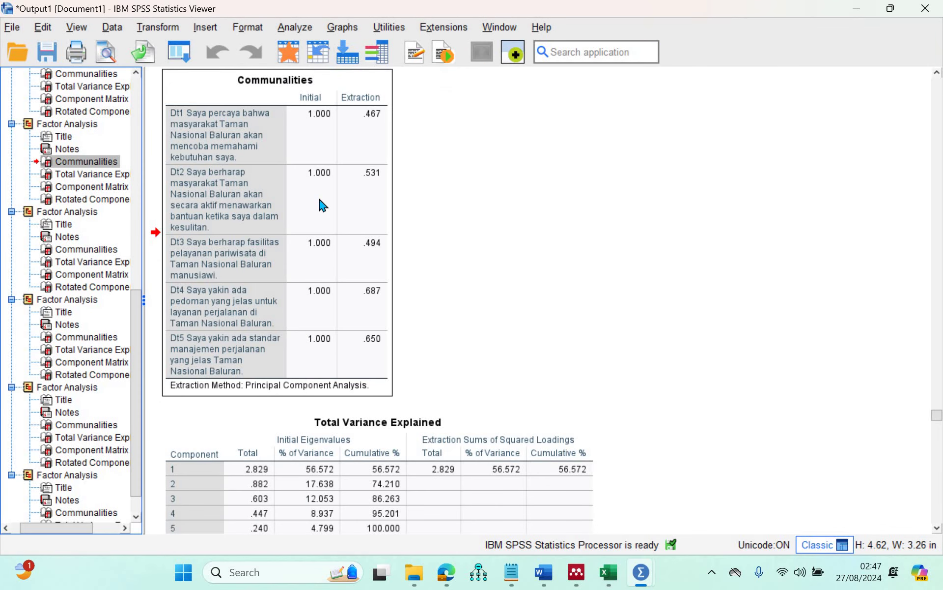
key(Down)
key(Down)
key(Down)
key(Down)
key(Down)
key(Down)
key(Down)
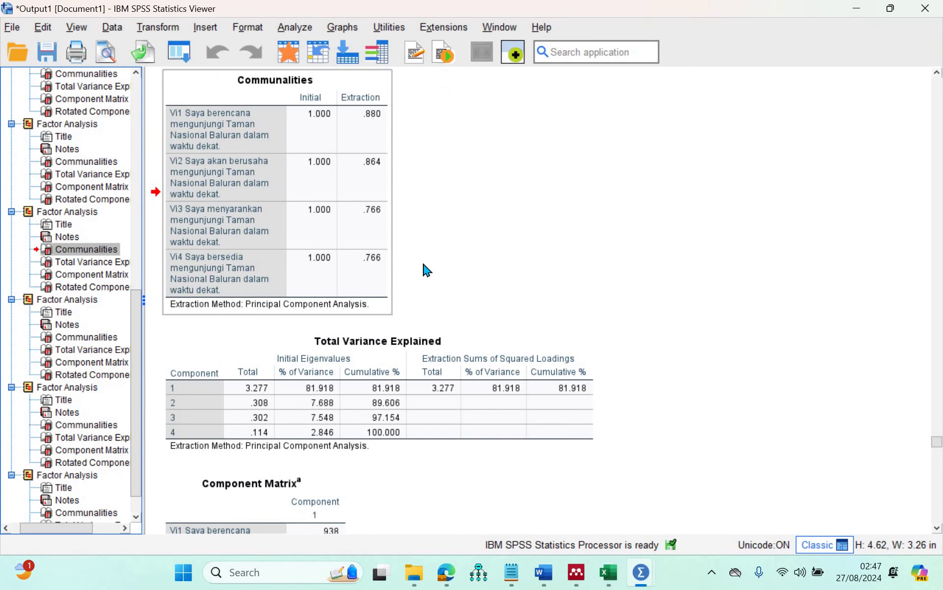
right_click(245, 199)
key(Down)
key(Down)
key(Return)
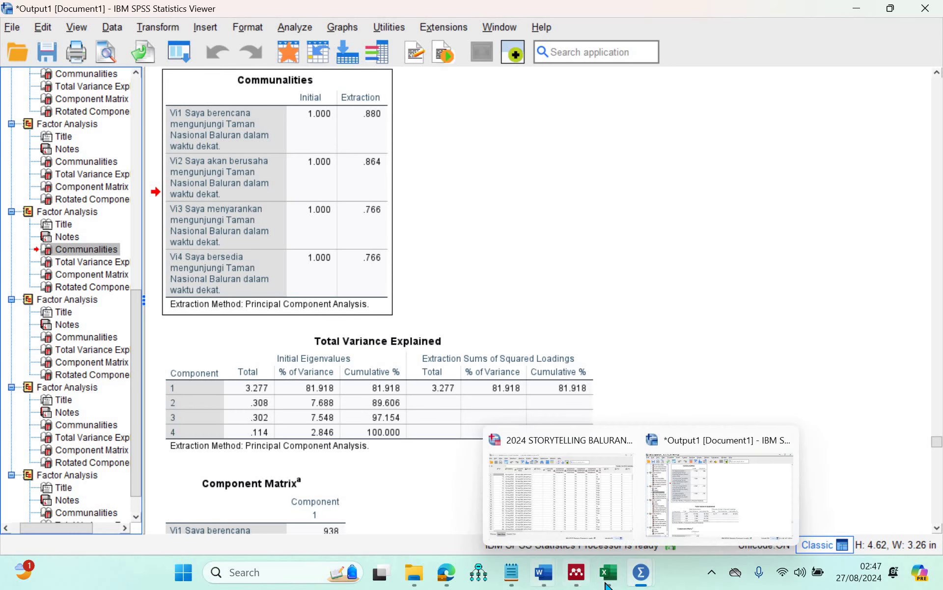
Step: Switch to Excel and paste the Visit Intention Communalities table at A75 of Sheet2
mouse_move(608, 572)
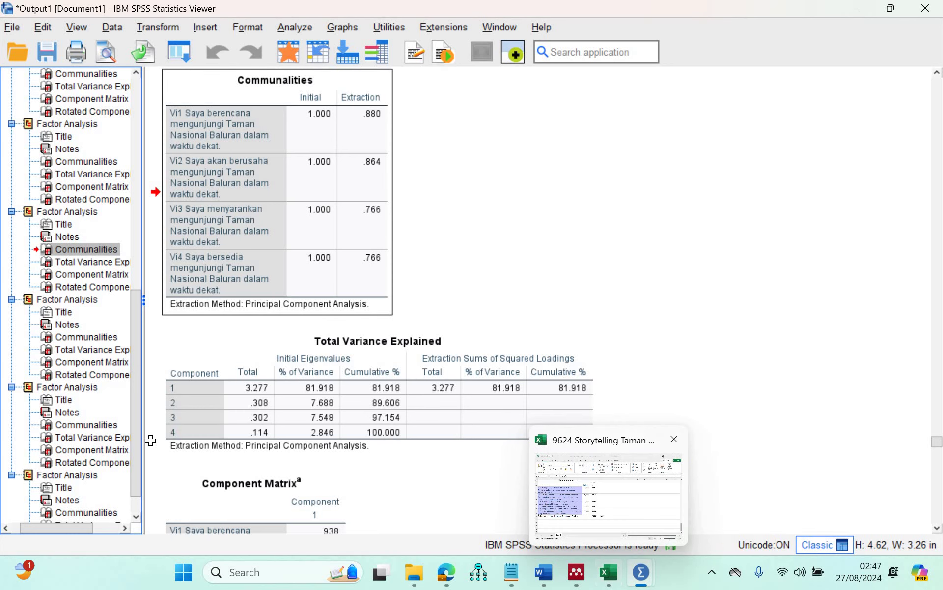
click(607, 497)
click(263, 444)
key(ctrl+v)
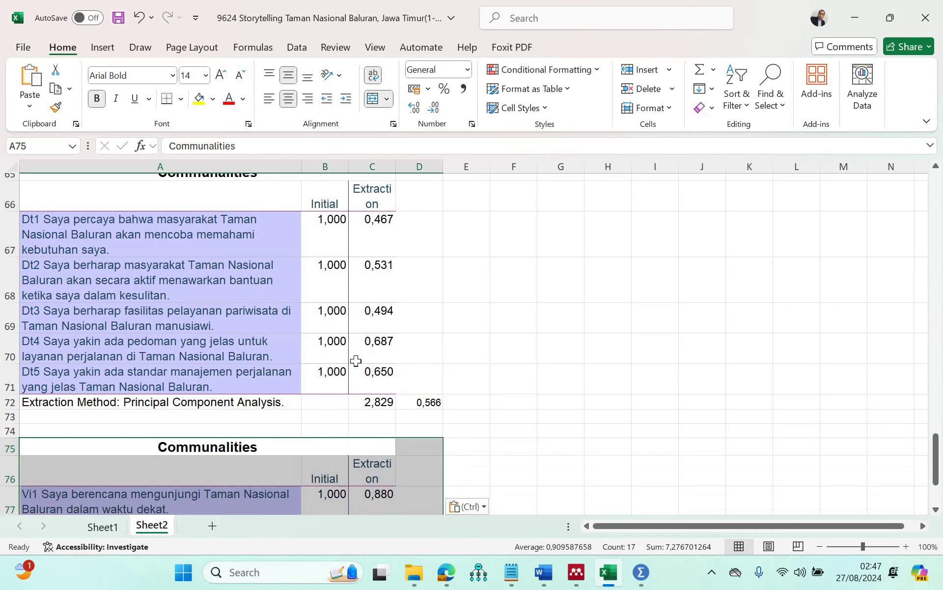
Step: Unmerge the footer cells in row 81 and sum the Visit Intention extraction values C77:C80 in C81
scroll(354, 282, down, 3)
click(344, 359)
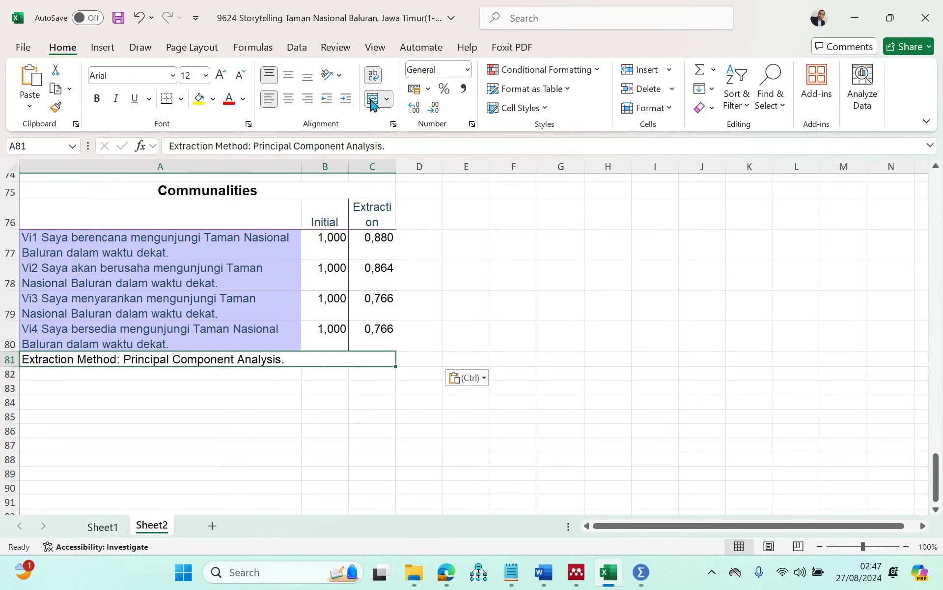
drag(372, 237, 373, 348)
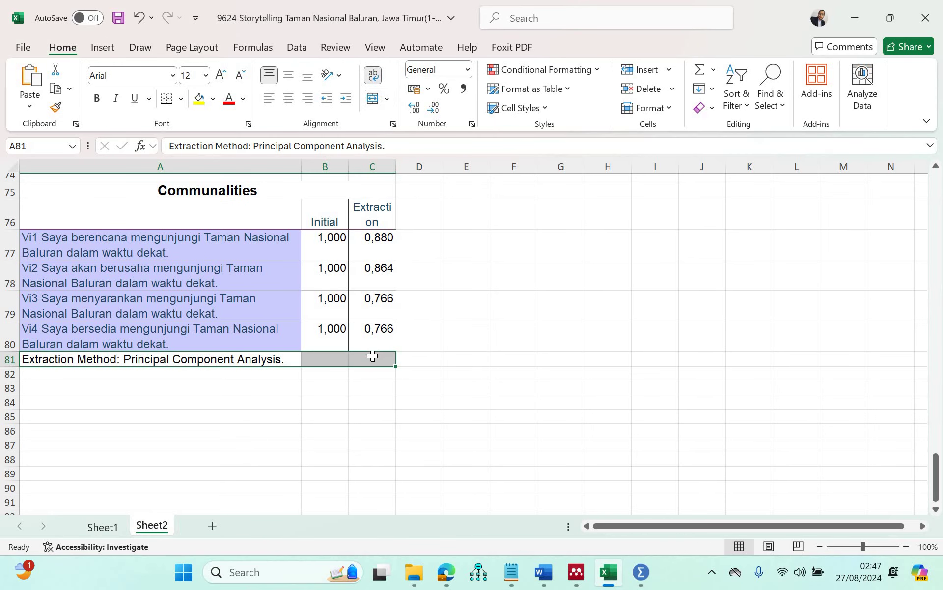
click(698, 73)
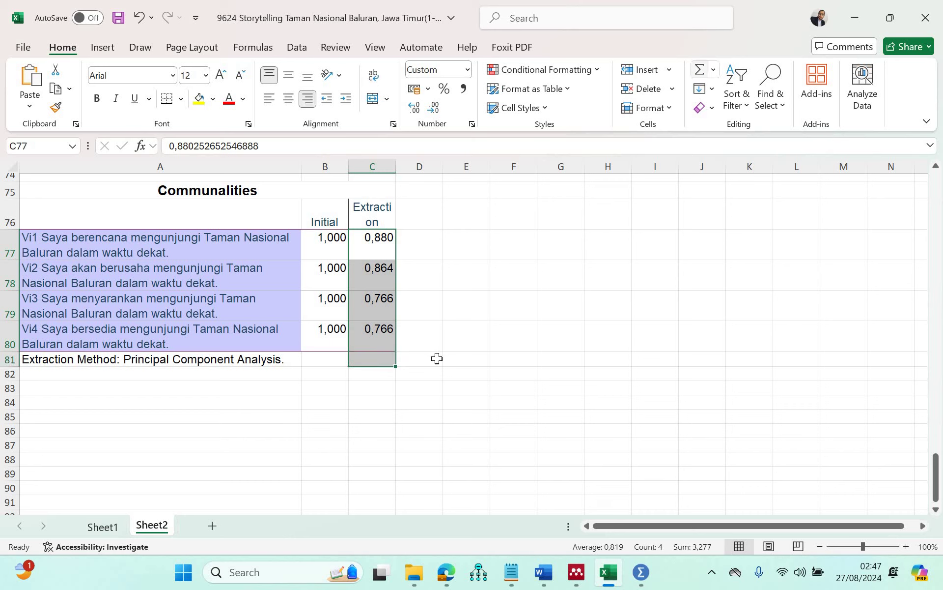
Step: Calculate the Visit Intention AVE in D81 with =C81/4 and reduce it to three decimal places
click(437, 358)
text(=)
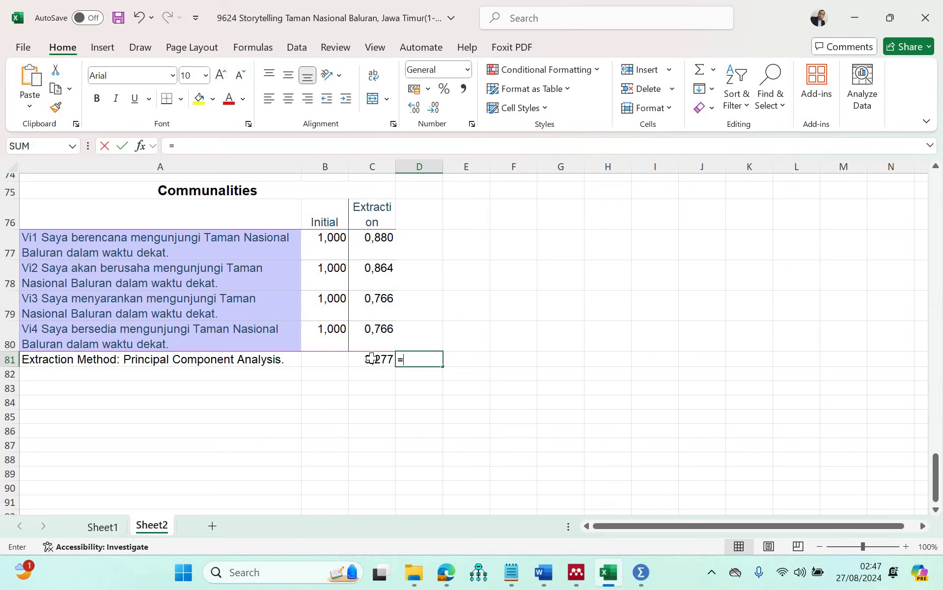
click(372, 359)
text(/4)
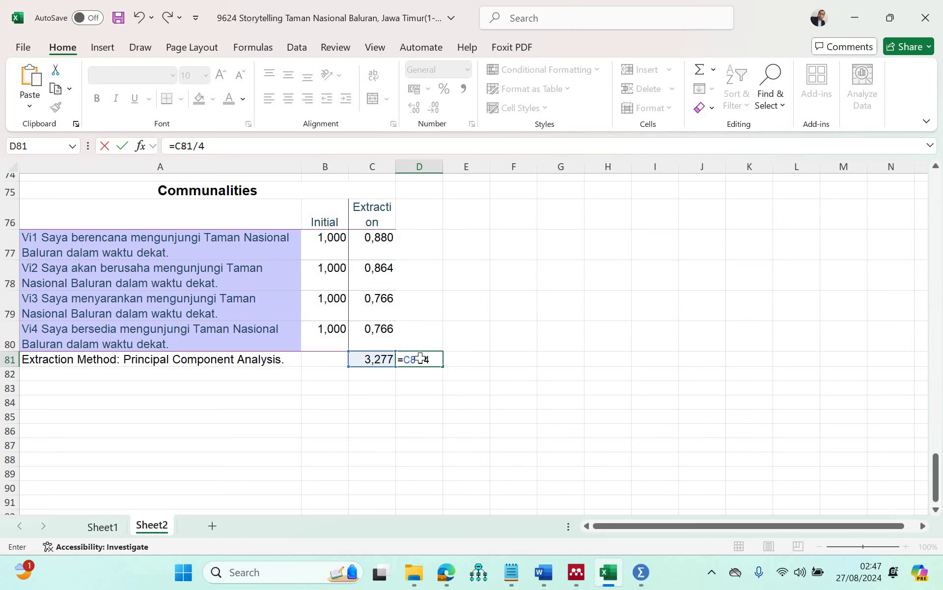
key(Return)
key(Up)
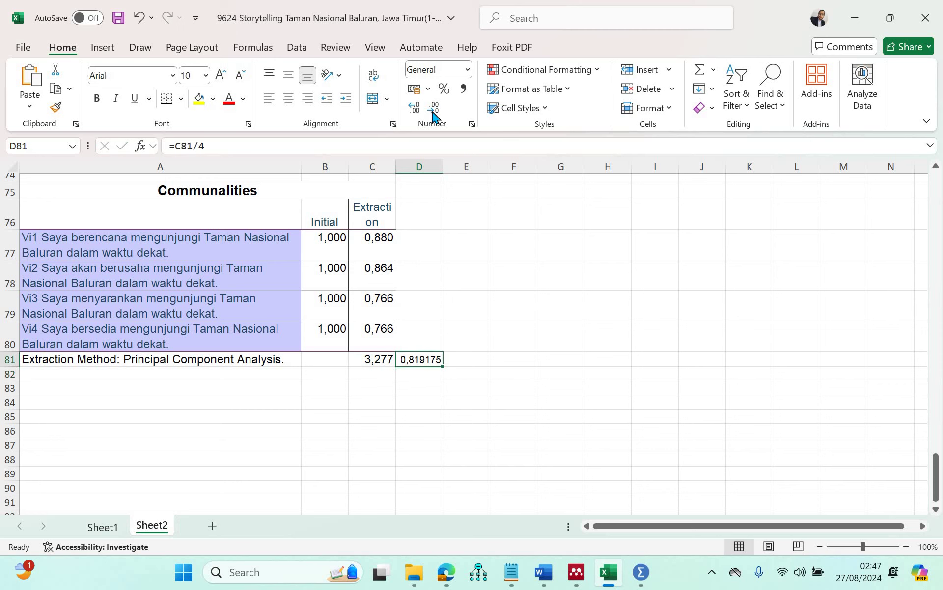
click(432, 111)
click(432, 111)
click(433, 111)
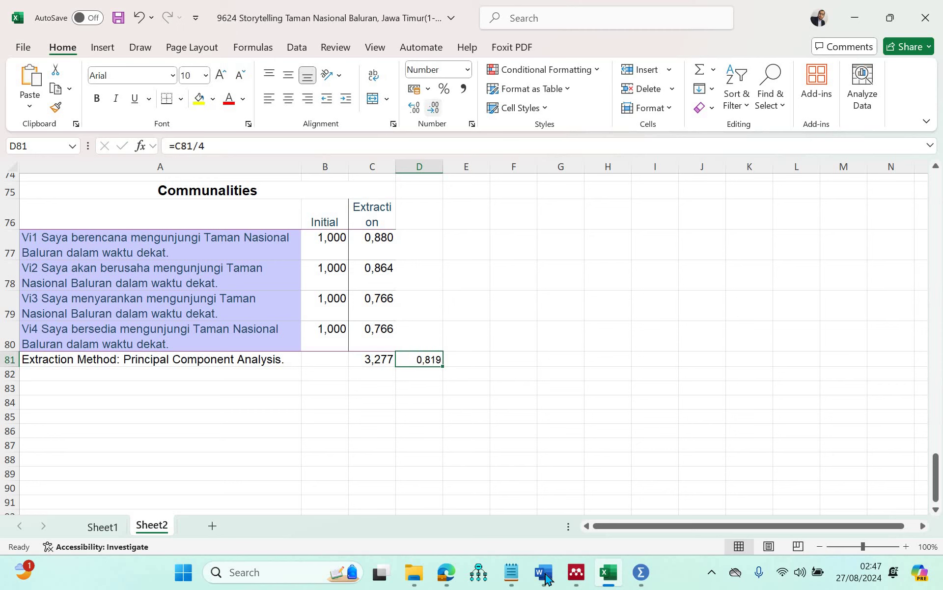
Step: Switch to the Word document and enter 0.819 as the AVE in the Visit Intention row
click(620, 487)
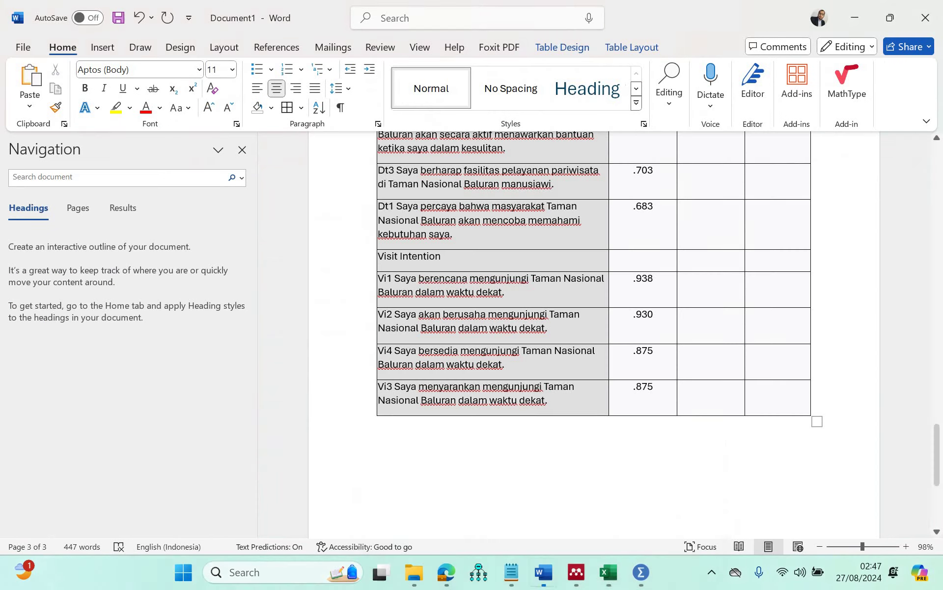
text(0)
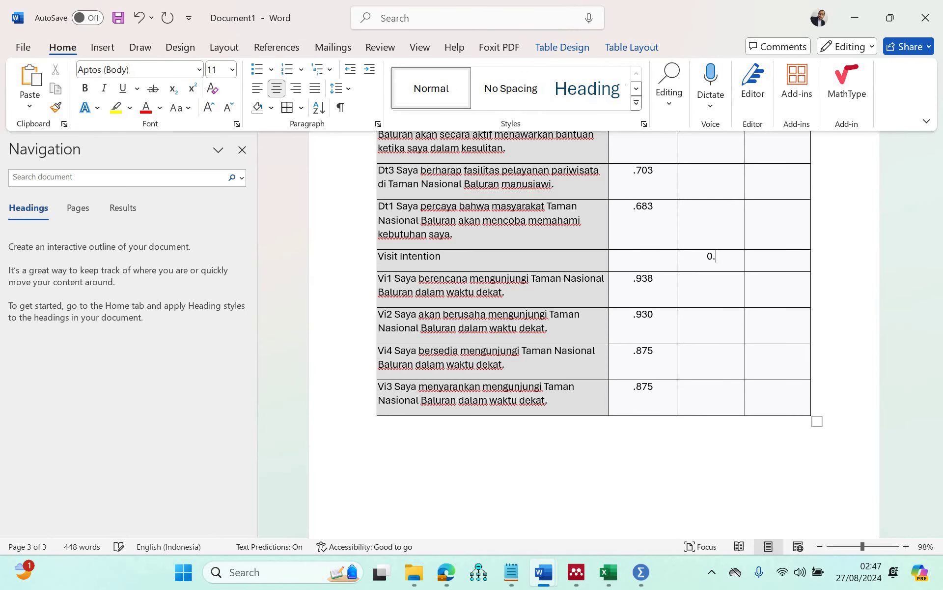
text(.819)
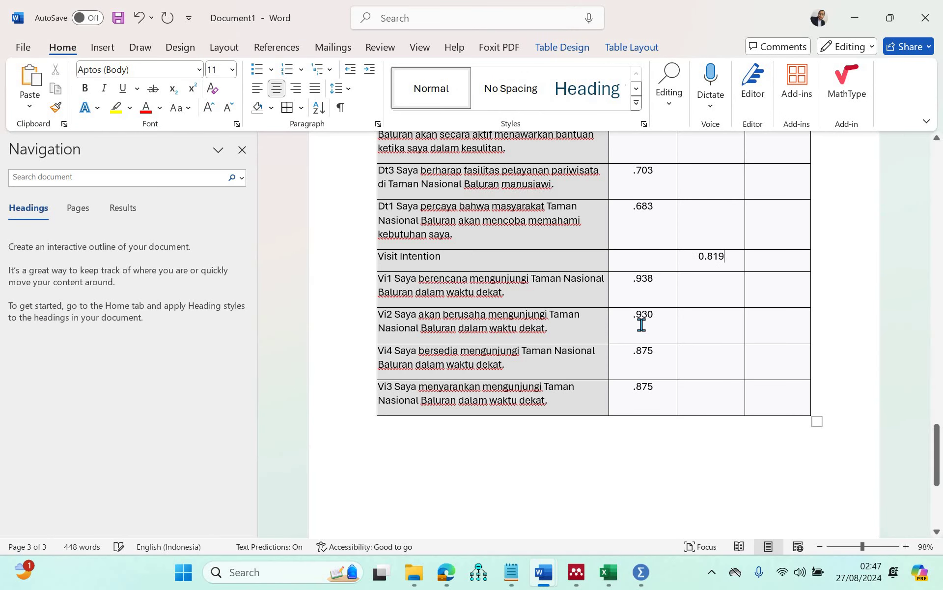